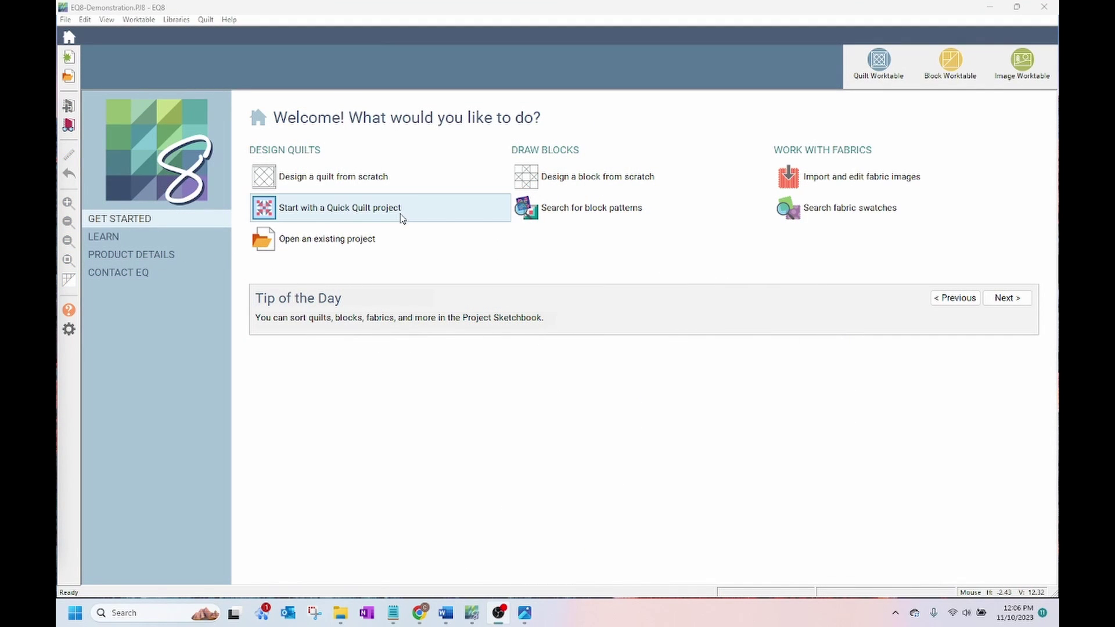
left_click(346, 182)
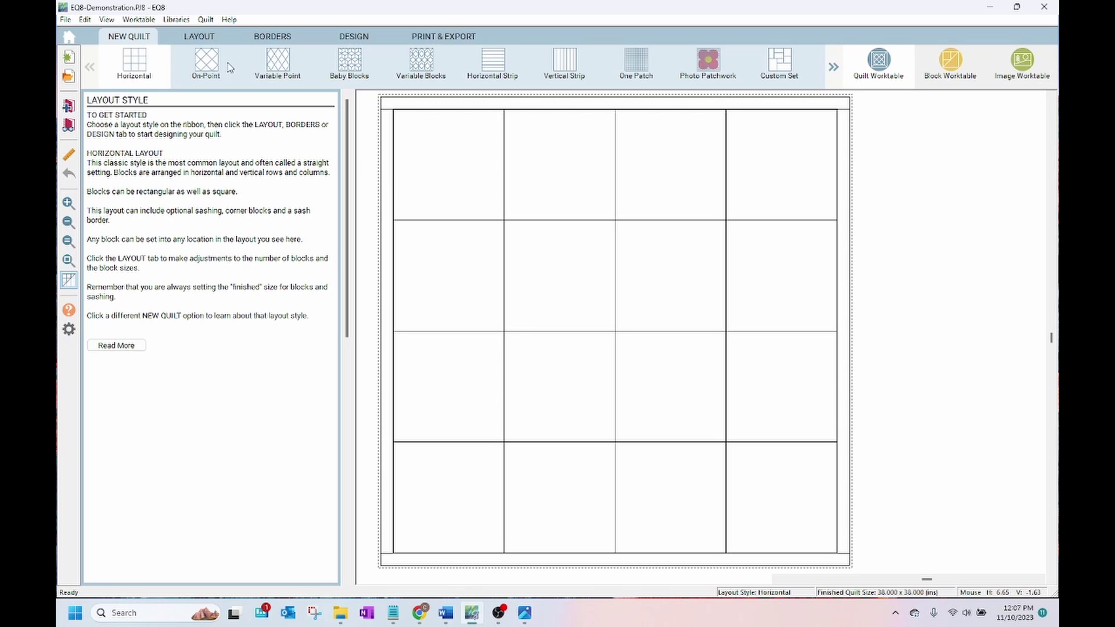
left_click(208, 70)
left_click(278, 63)
left_click(358, 63)
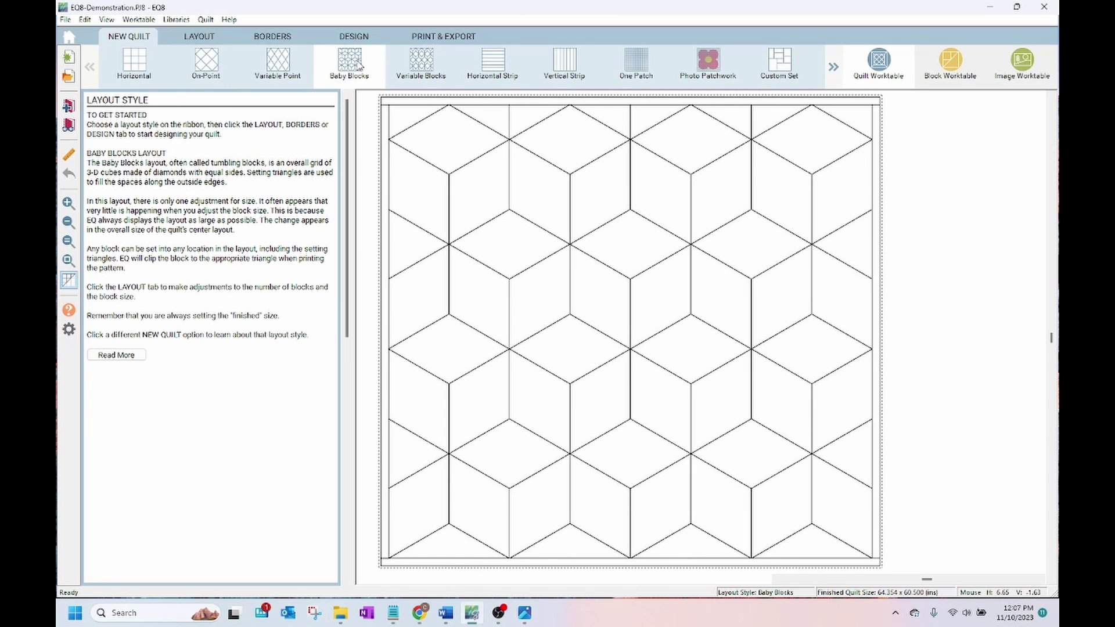
left_click(421, 67)
left_click(488, 67)
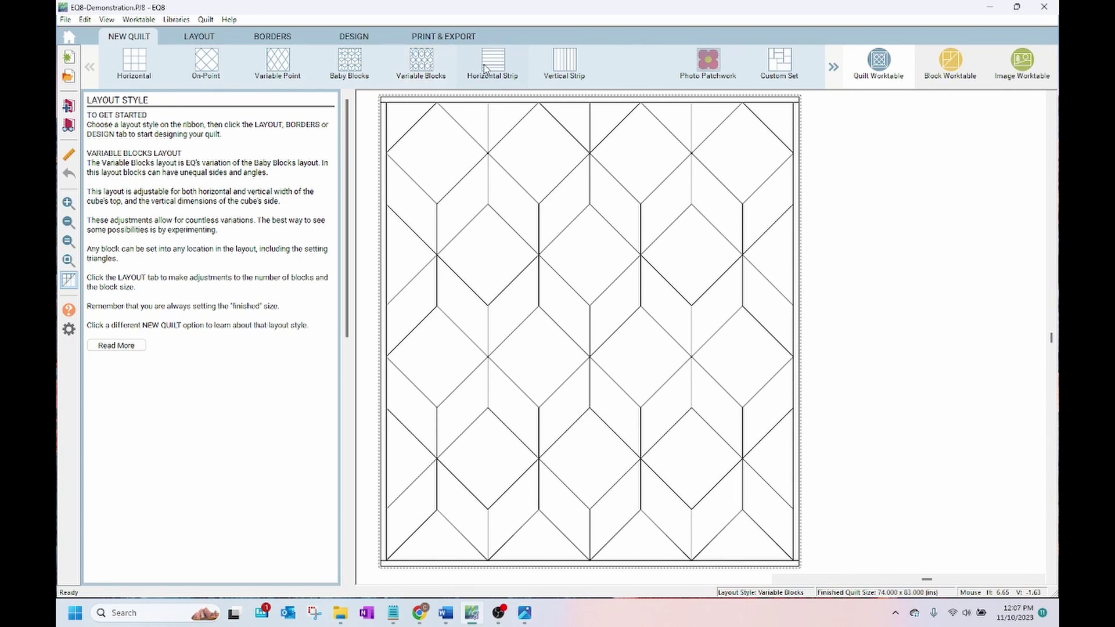
left_click(569, 67)
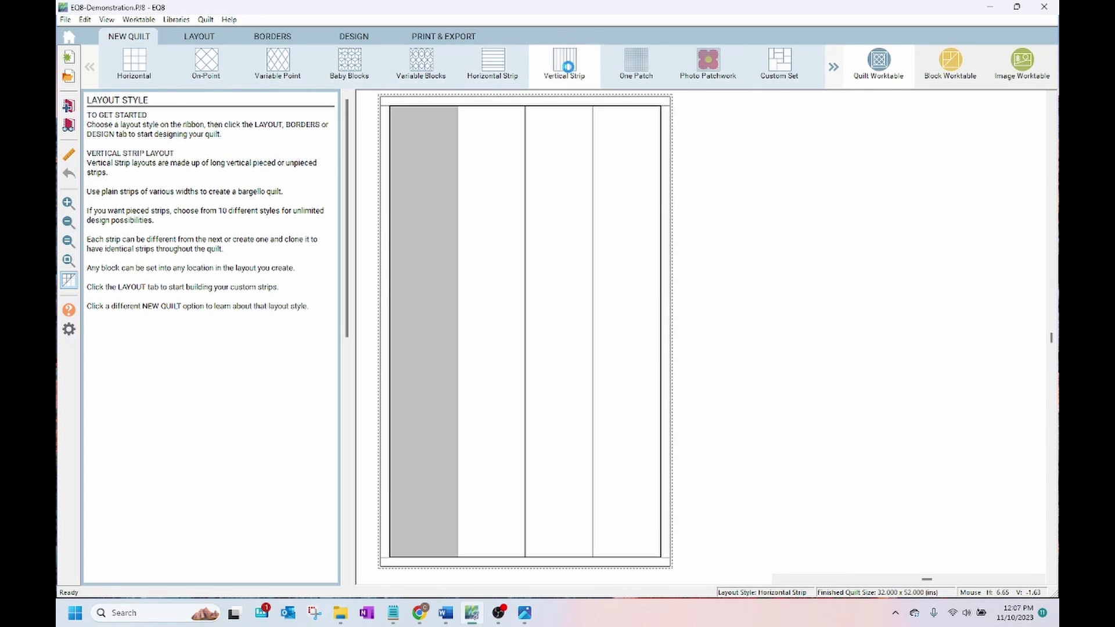
left_click(779, 67)
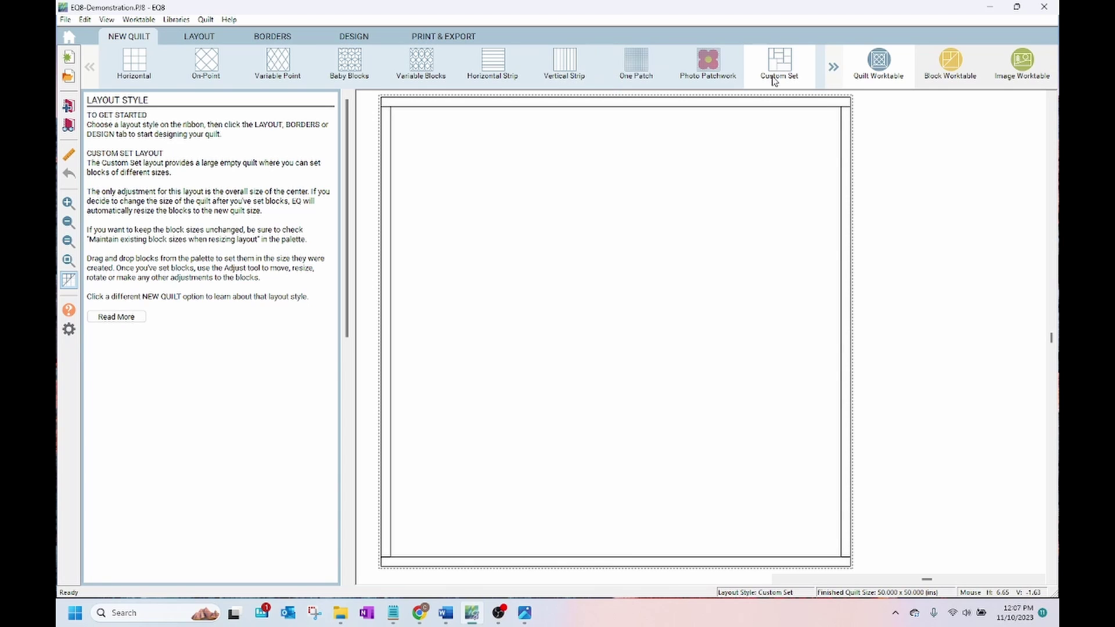
left_click(137, 66)
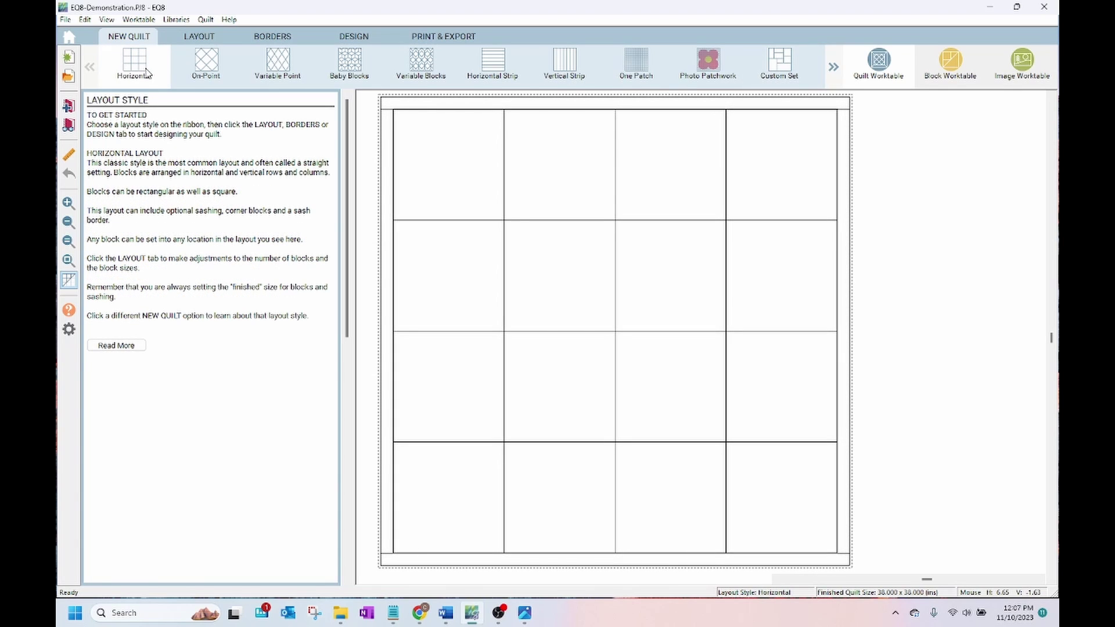
left_click(199, 36)
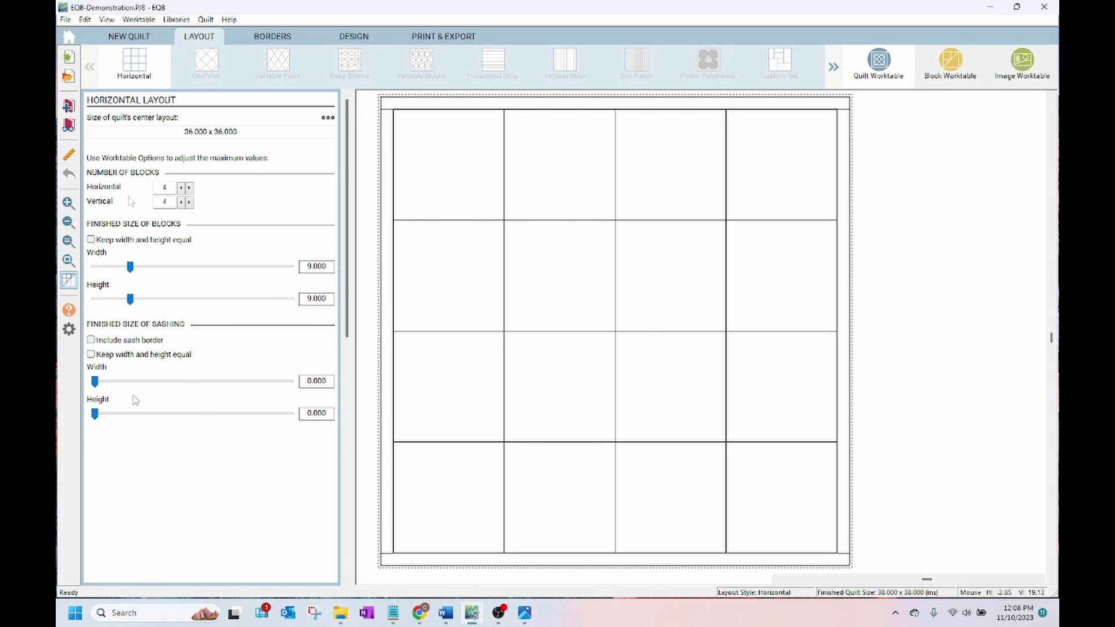
Step: Set the layout to 3 x 3 blocks with an 8-inch block width
left_click(183, 189)
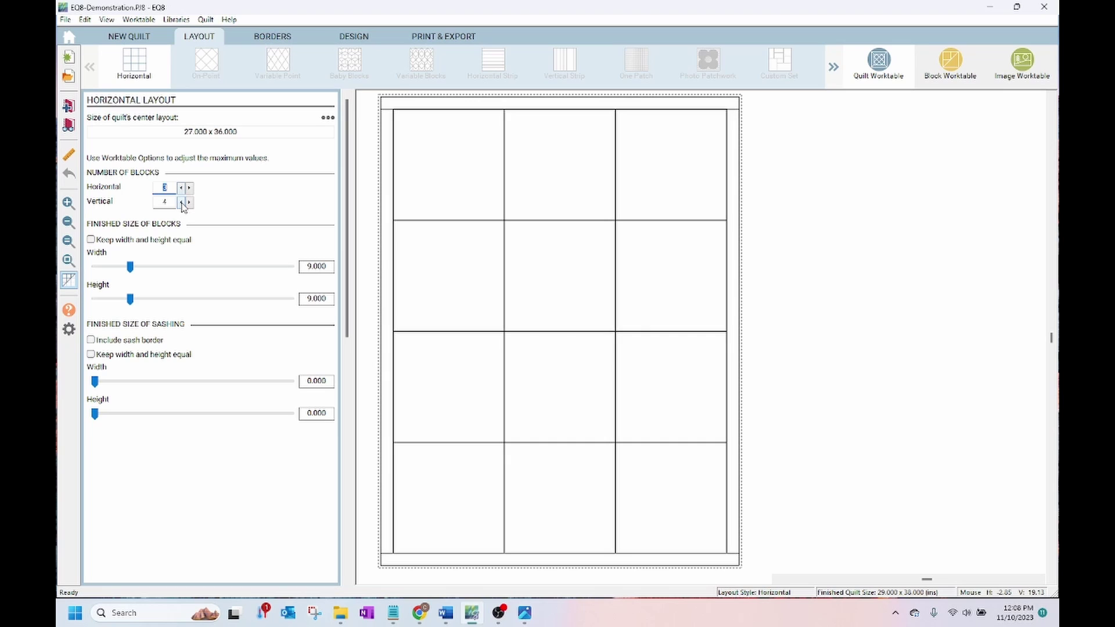
left_click(181, 202)
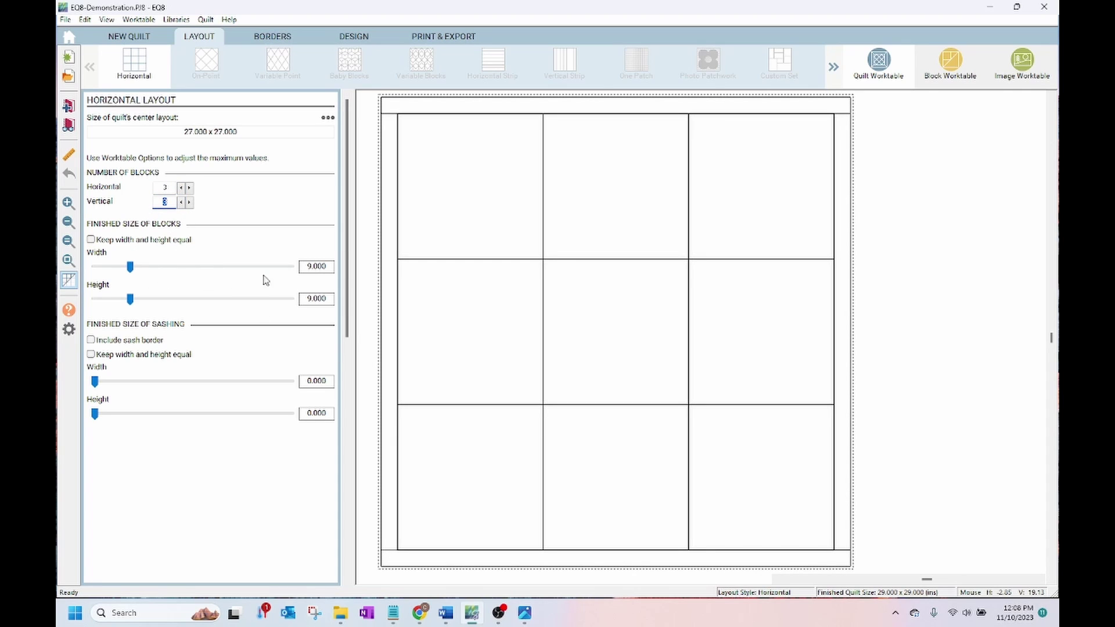
left_click(306, 267)
key("Delete")
type("8")
key("Return")
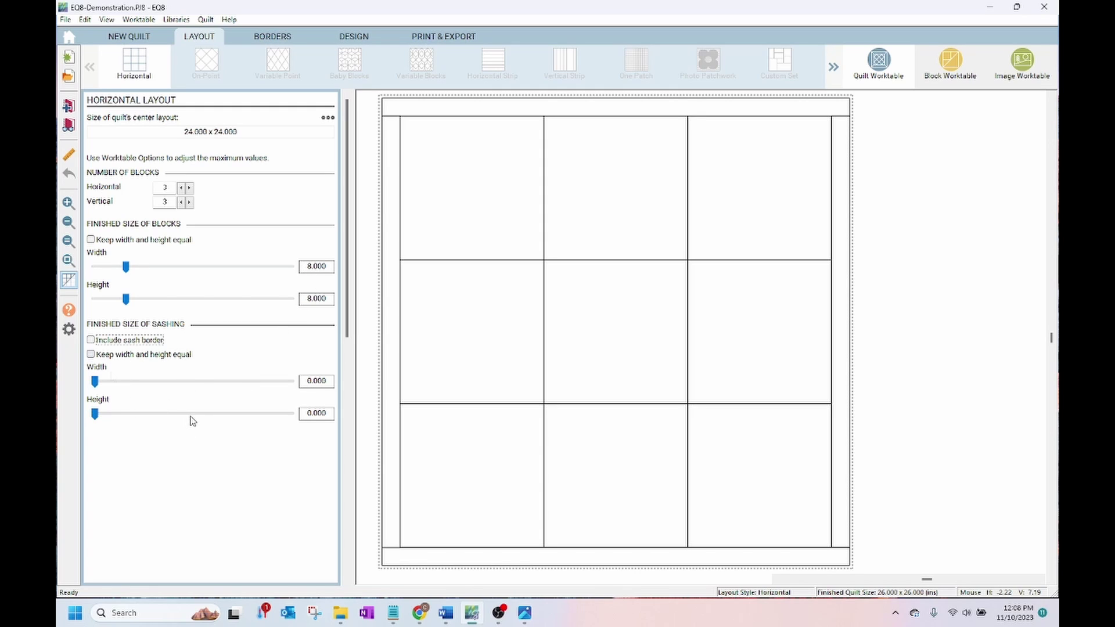
Step: Keep sashing width and height equal and widen the sashing to 0.75 inches
key("Tab")
key("space")
left_click(95, 382)
left_click_drag(96, 387, 125, 391)
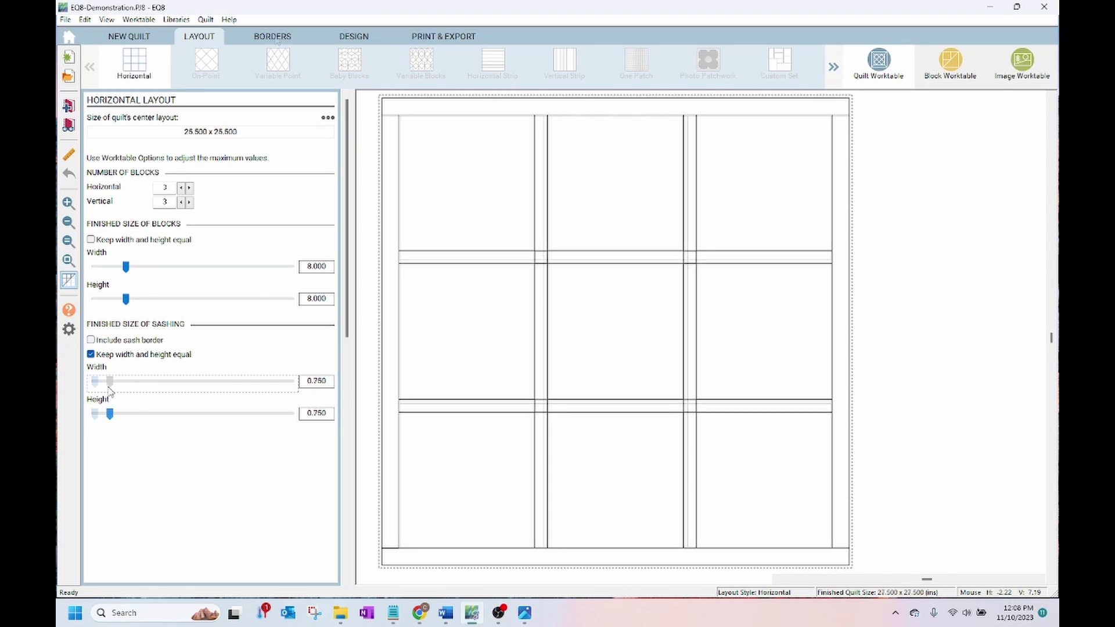
Step: Add a second border in Long Vertical style, 3 inches wide on all sides, for a 32 x 32 quilt
left_click(272, 36)
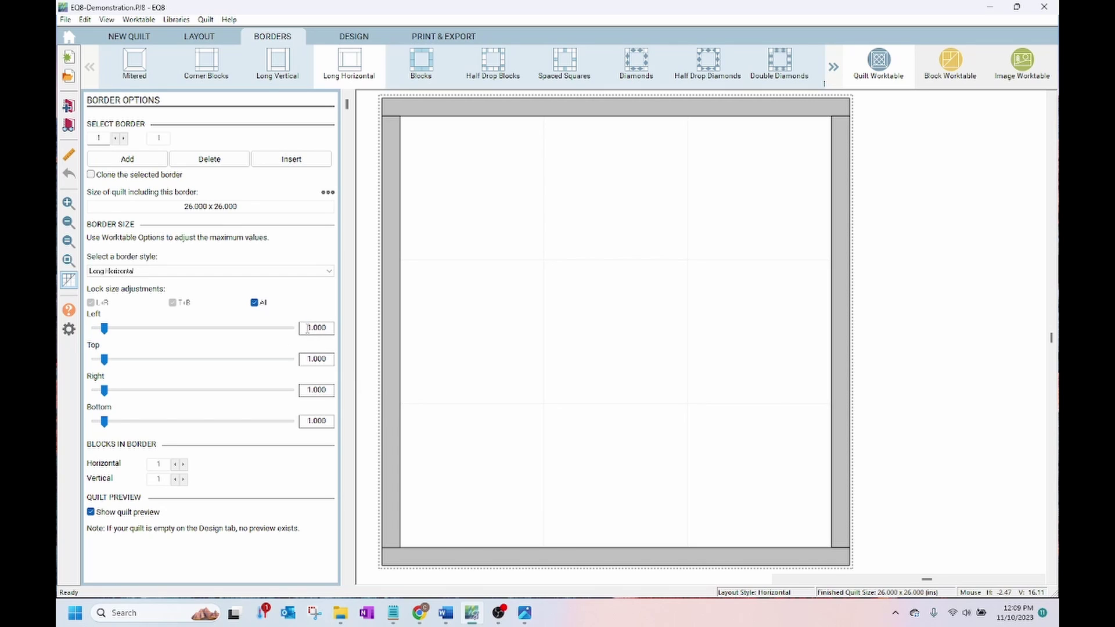
left_click_drag(308, 328, 334, 329)
left_click(140, 163)
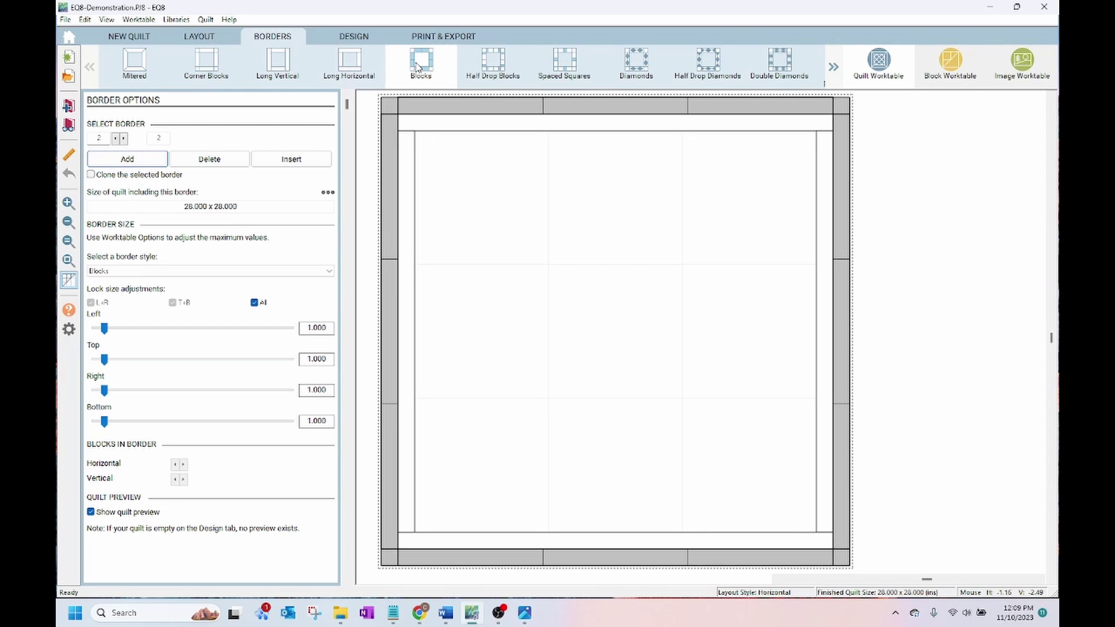
left_click(490, 70)
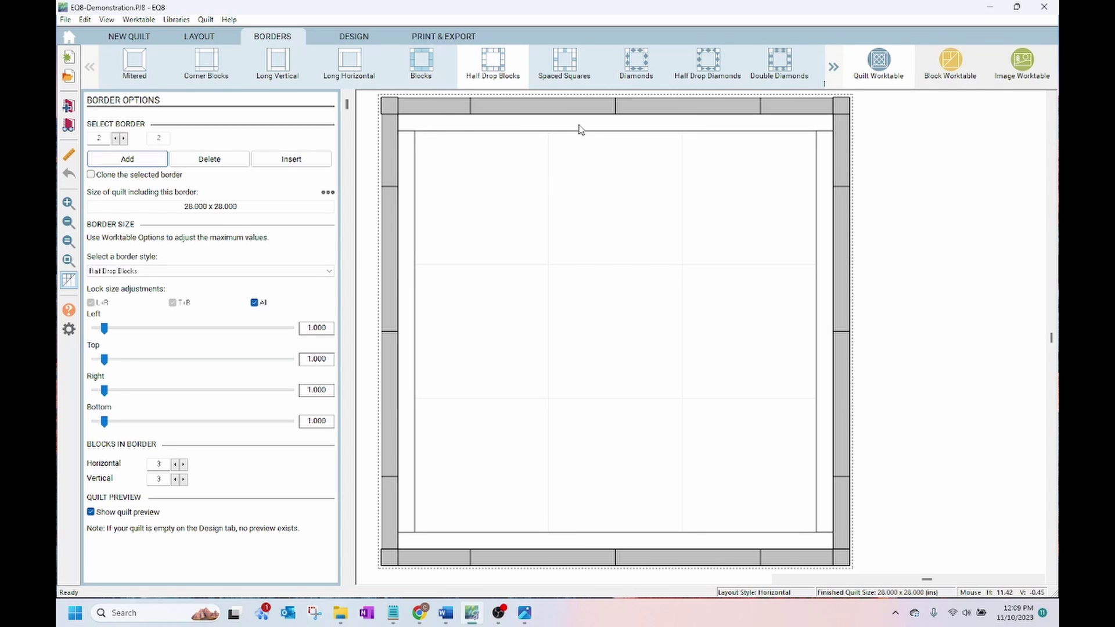
left_click(643, 68)
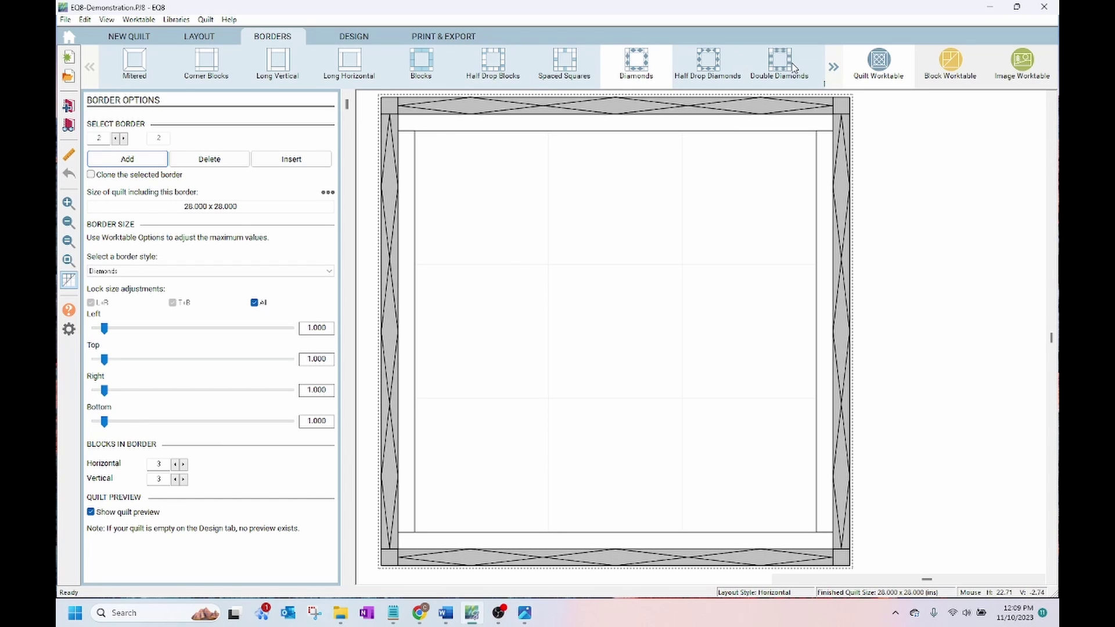
left_click(202, 61)
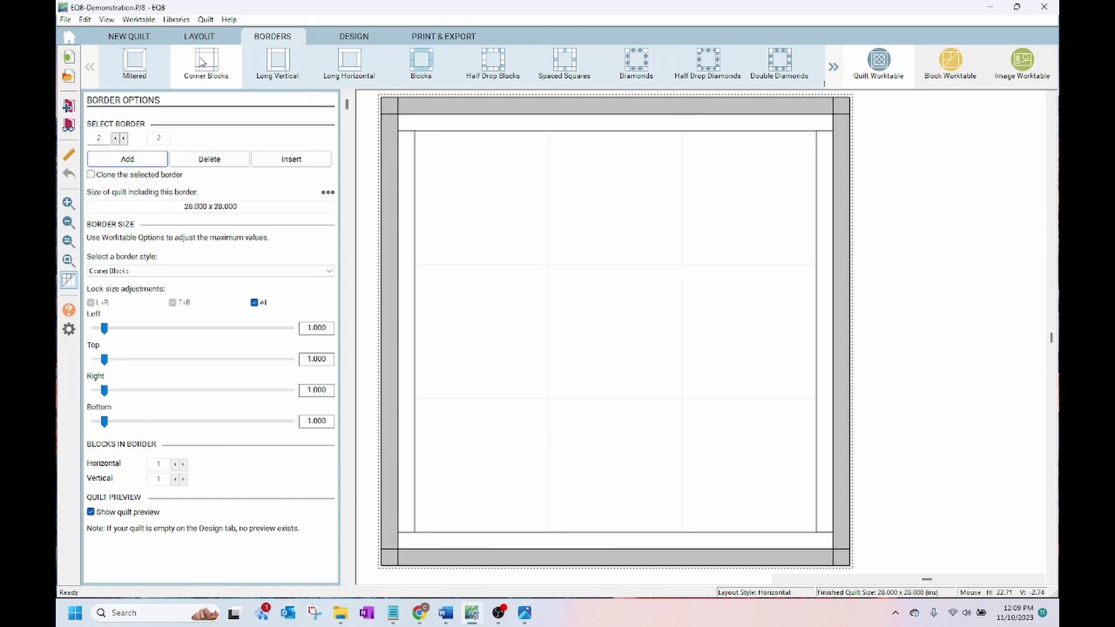
left_click(140, 70)
left_click(280, 73)
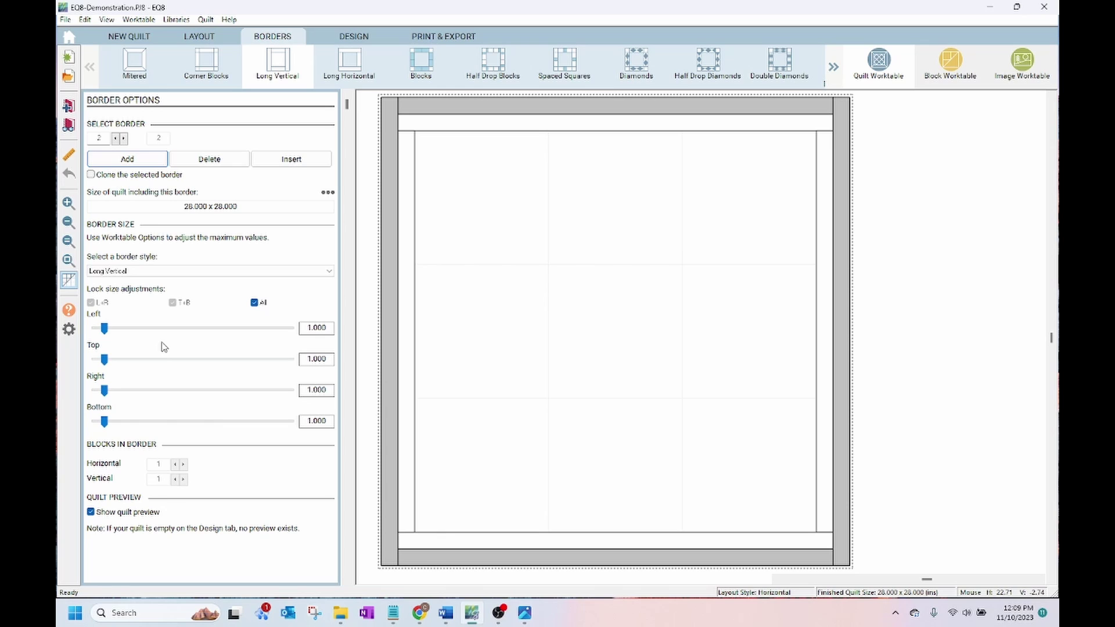
left_click_drag(103, 332, 128, 342)
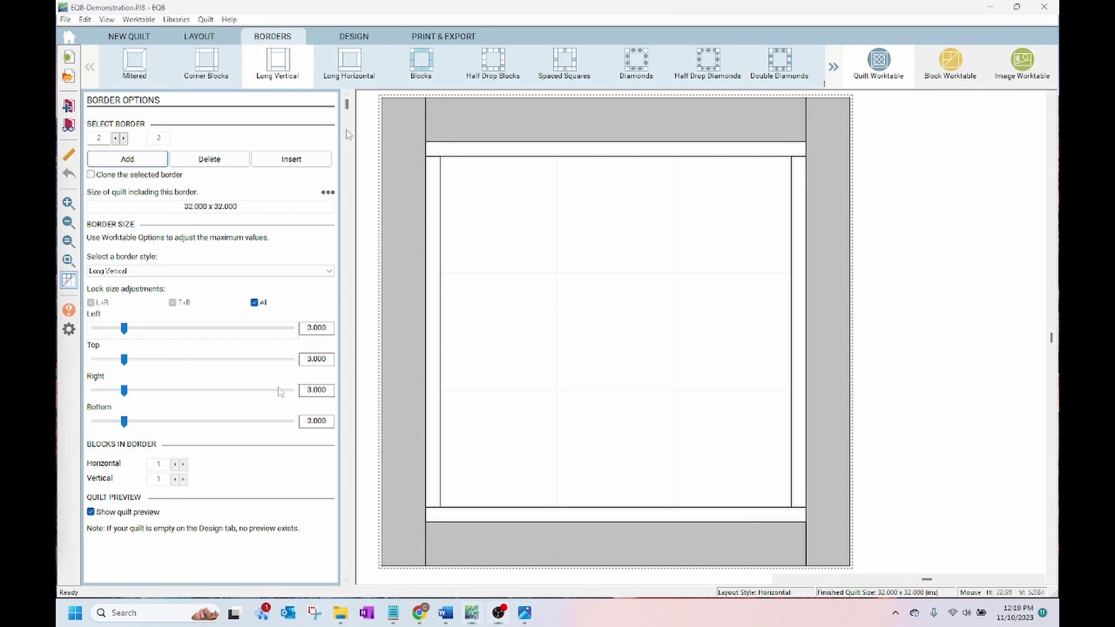
Step: Add six blocks from 03 Foundation Pieced > New York Beauties to the Sketchbook and close the library
left_click(350, 39)
left_click(301, 169)
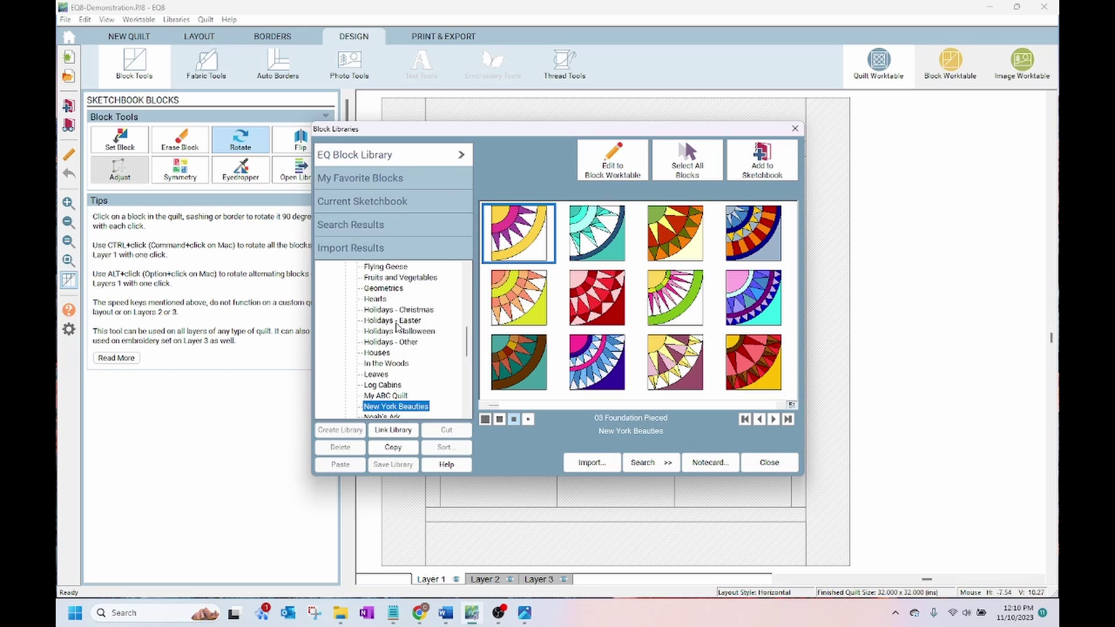
scroll(397, 327, "up", 7)
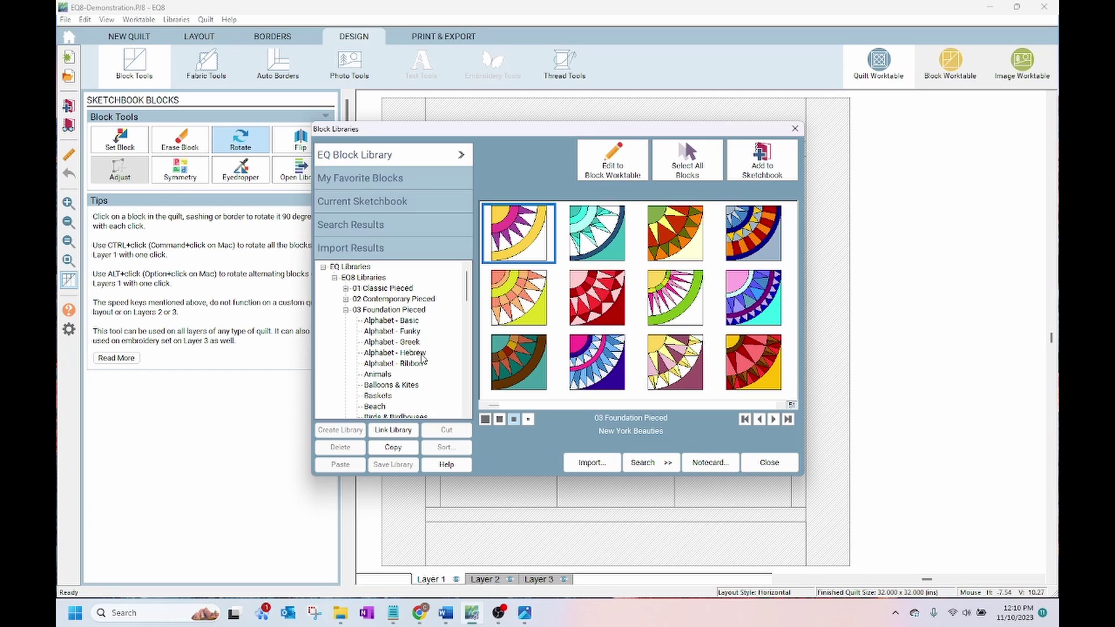
scroll(421, 337, "down", 6)
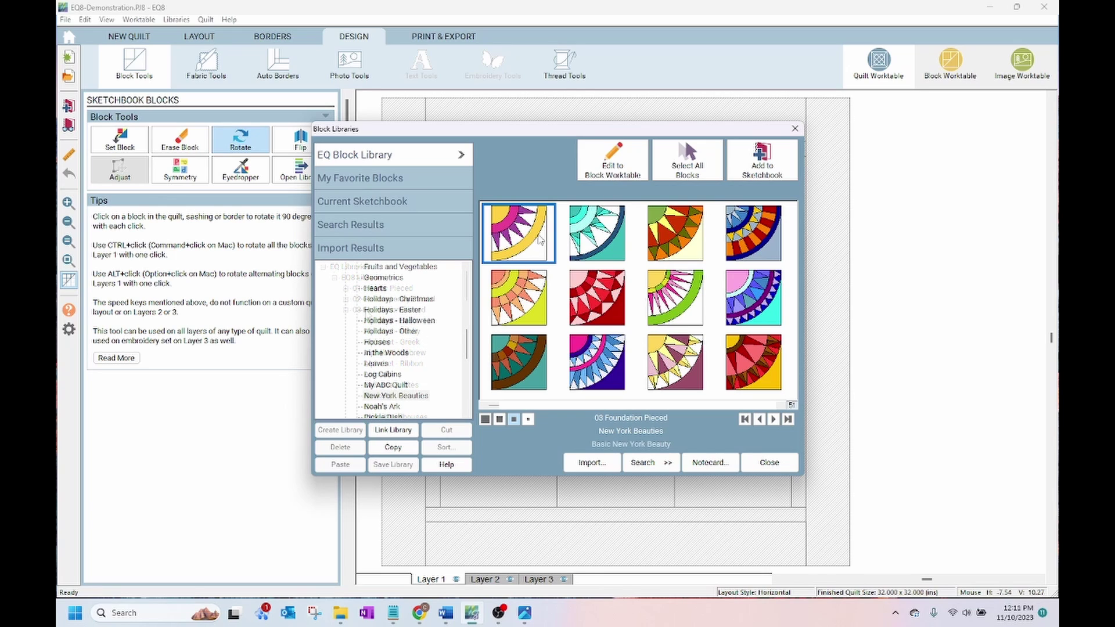
left_click(606, 374, "shift")
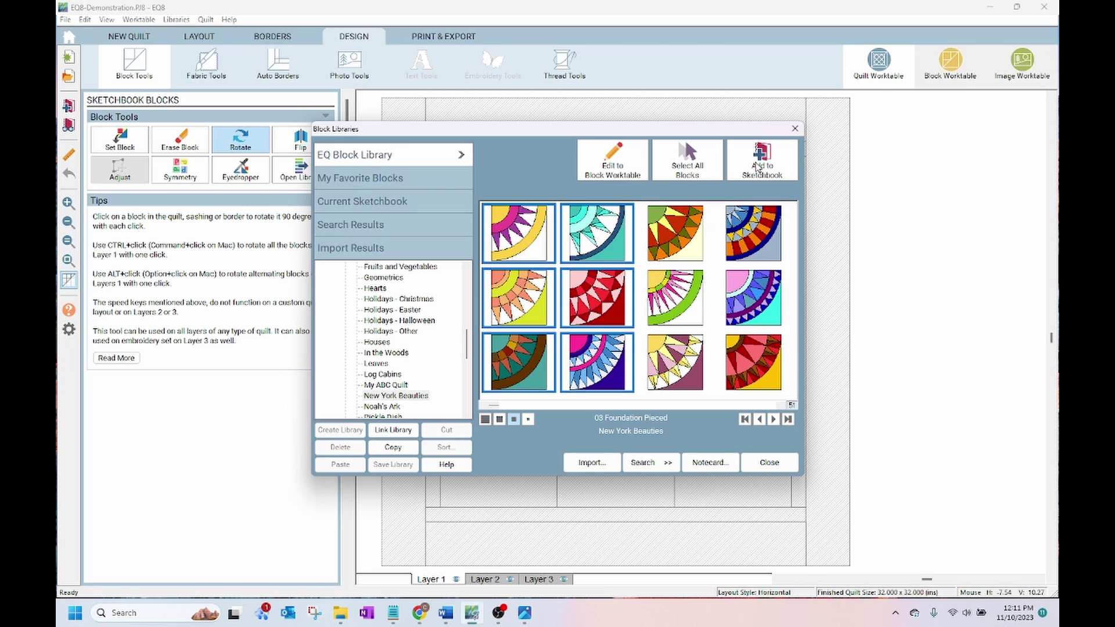
left_click(758, 167)
left_click(769, 463)
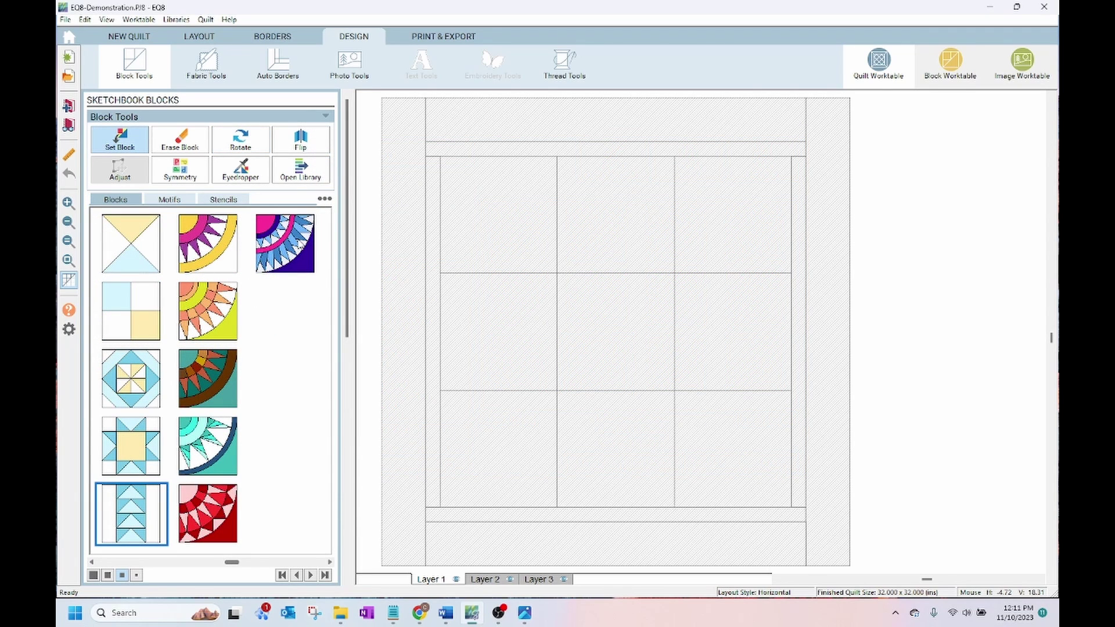
Step: Place the yellow-and-magenta fan block in the four corner cells and rotate each into position
left_click(205, 251)
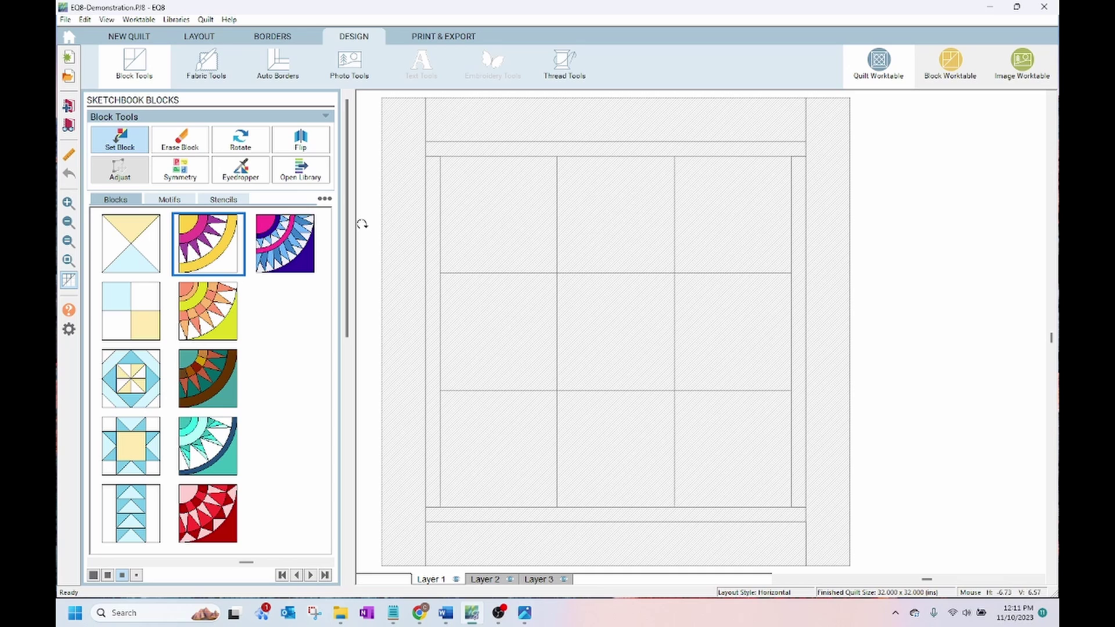
left_click(511, 221)
left_click(748, 216)
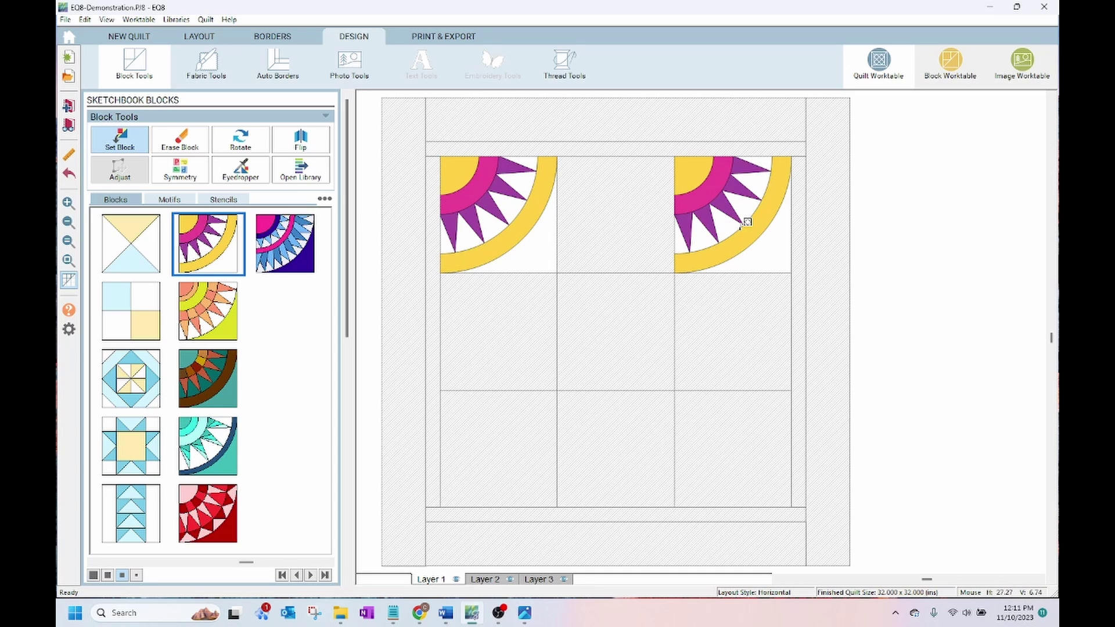
left_click(734, 458)
left_click(521, 460)
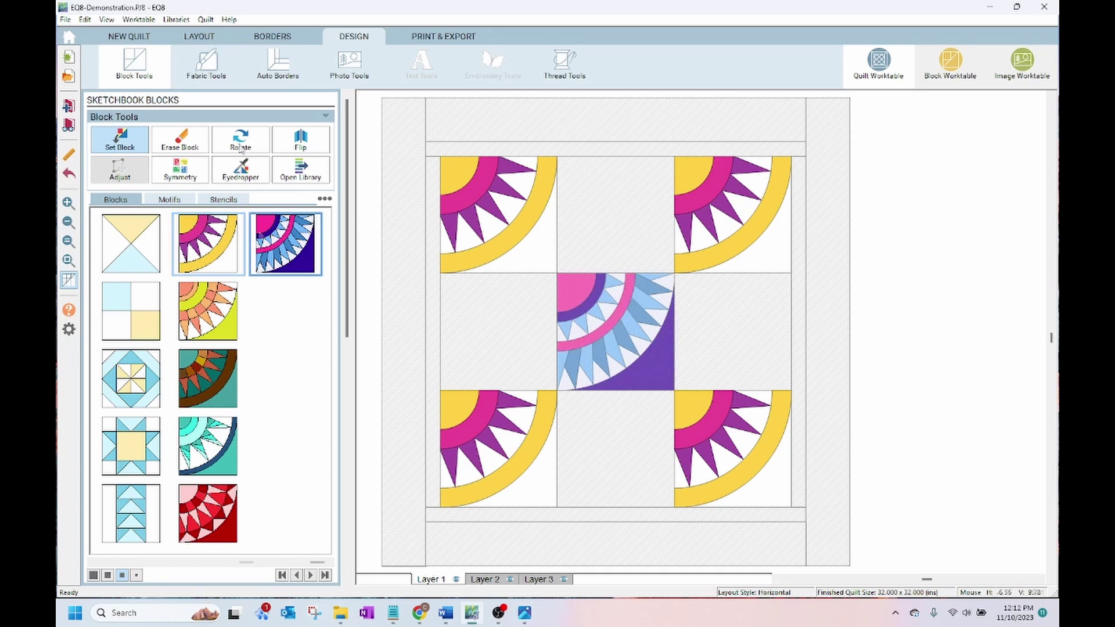
left_click(240, 142)
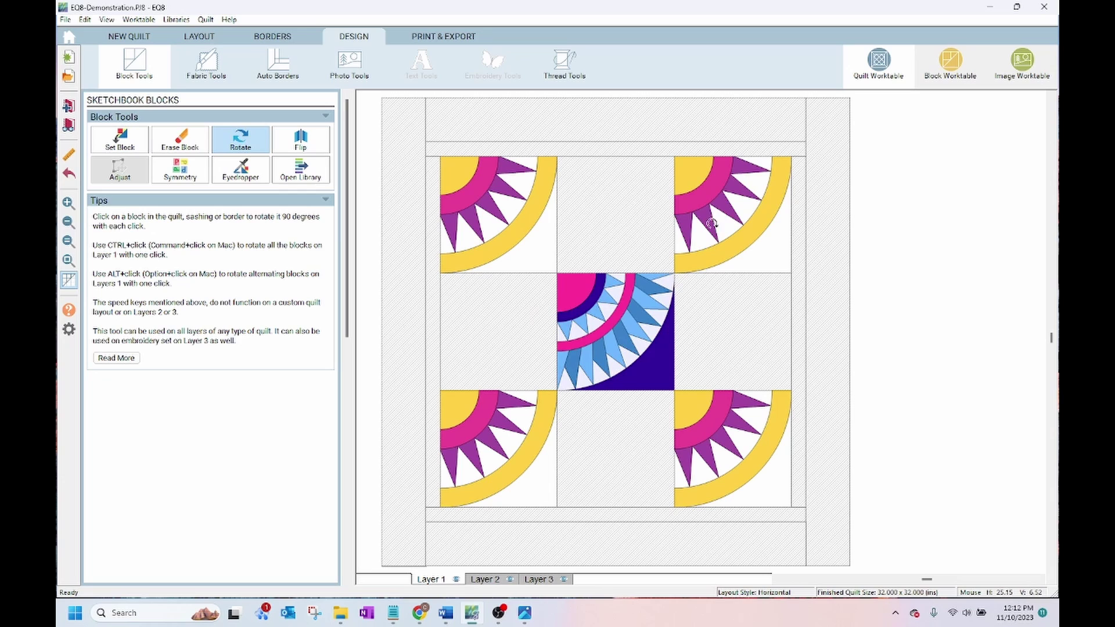
left_click(732, 213)
left_click(726, 441)
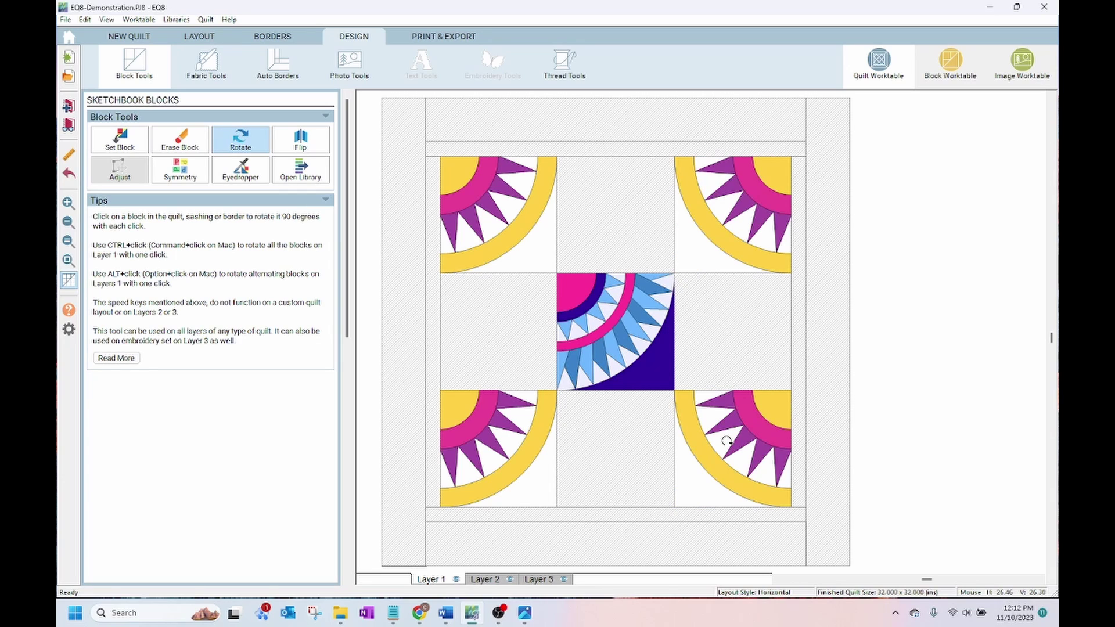
left_click(726, 442)
left_click(465, 436)
left_click(465, 436)
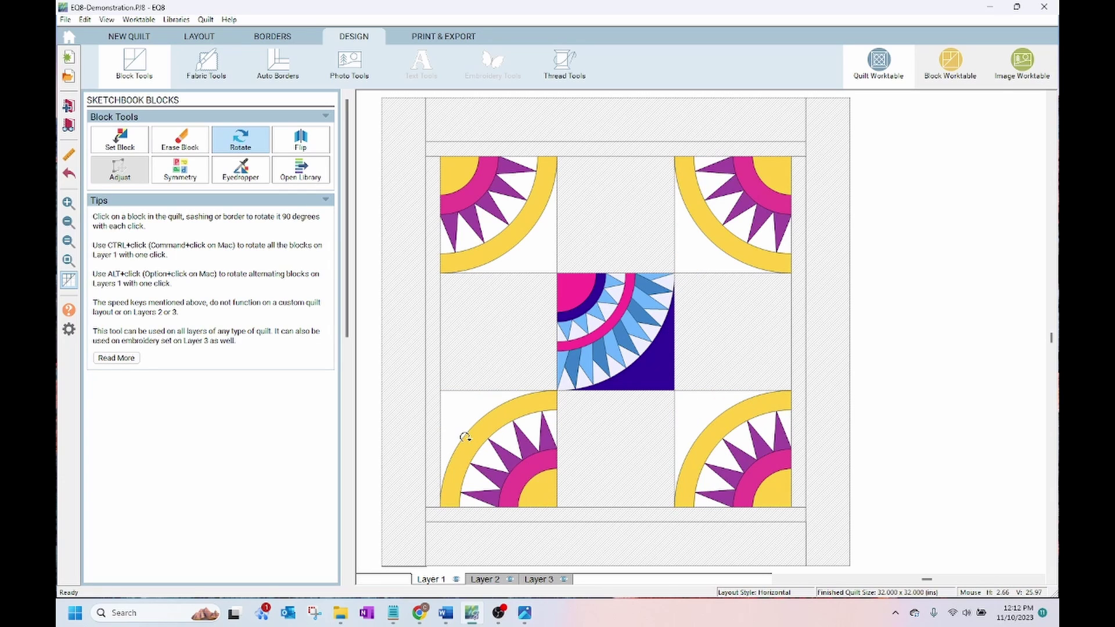
left_click(474, 432)
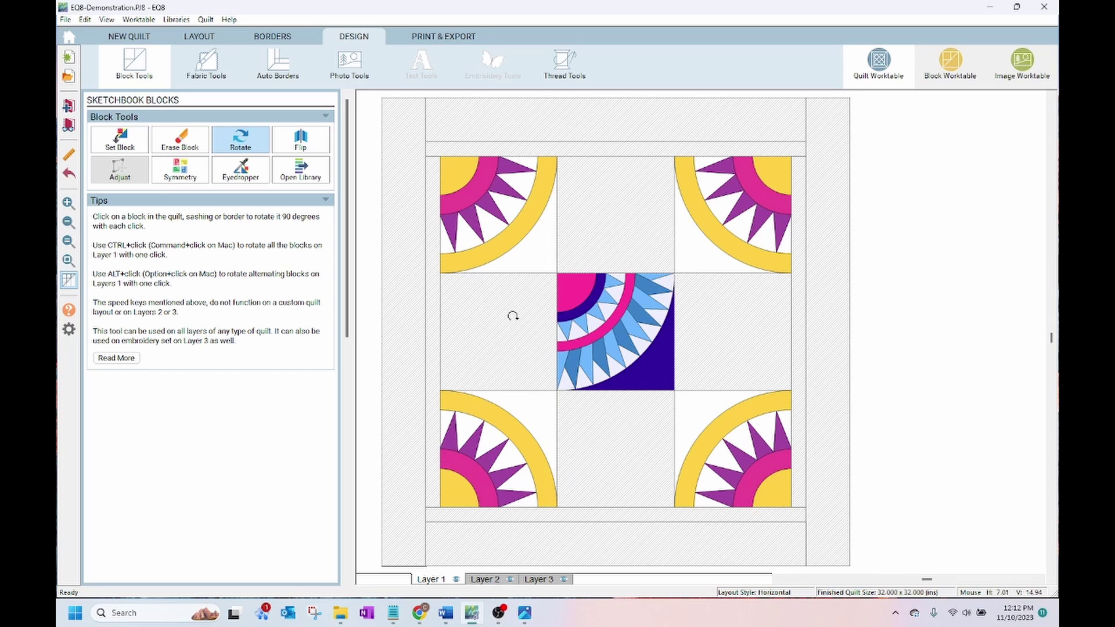
Step: Place blue fan blocks in the middle-left and top-middle cells, rotated to close the blue circle
left_click(114, 149)
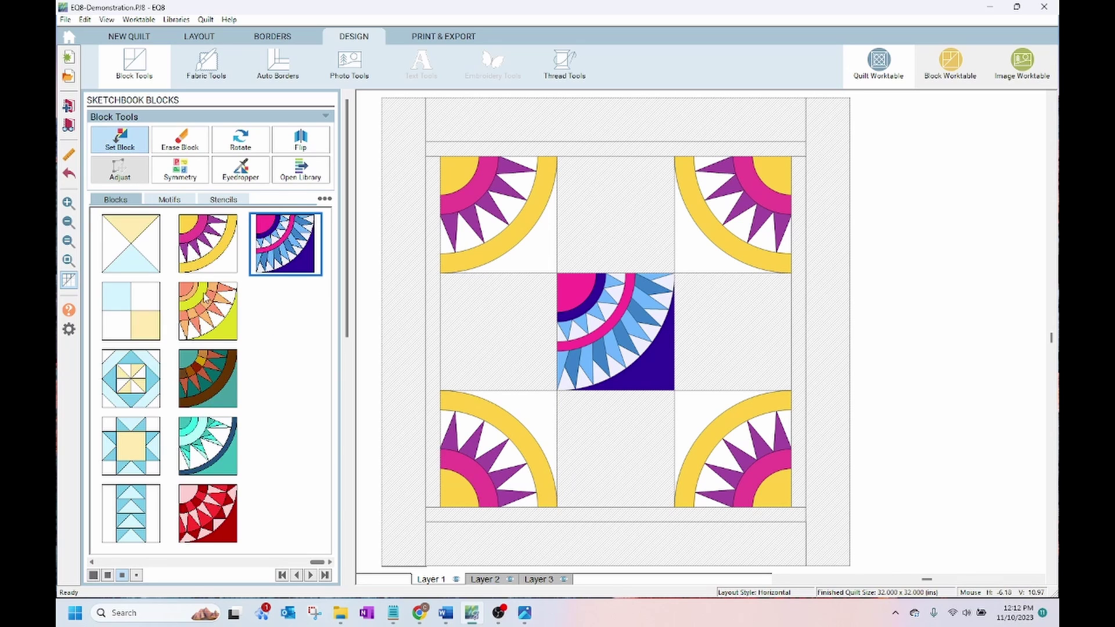
left_click(490, 323)
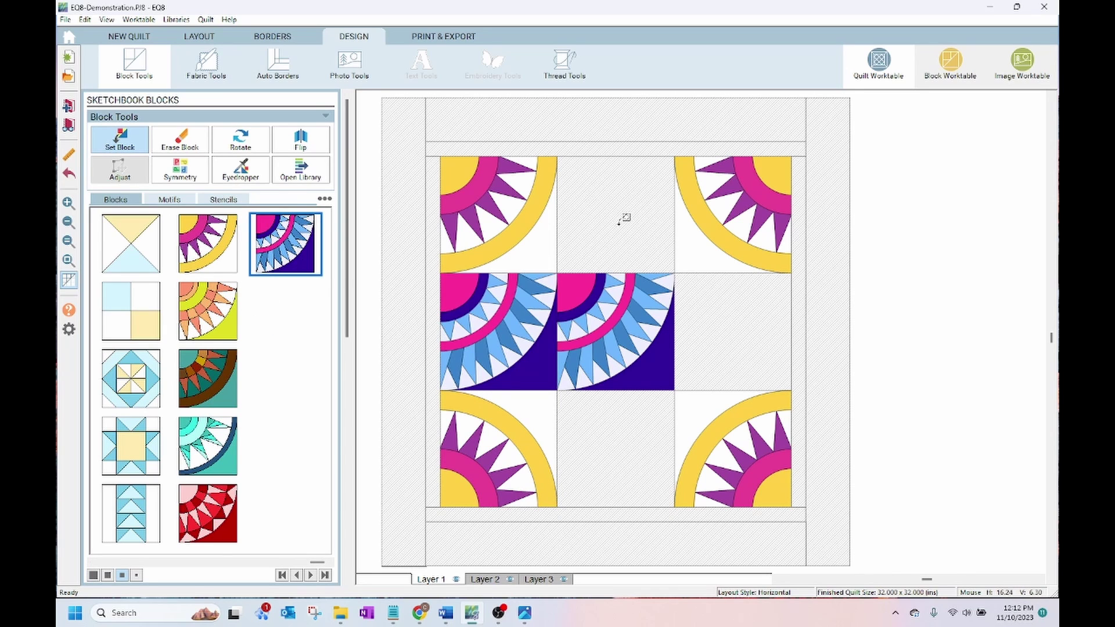
left_click(625, 218)
left_click(240, 139)
left_click(508, 345)
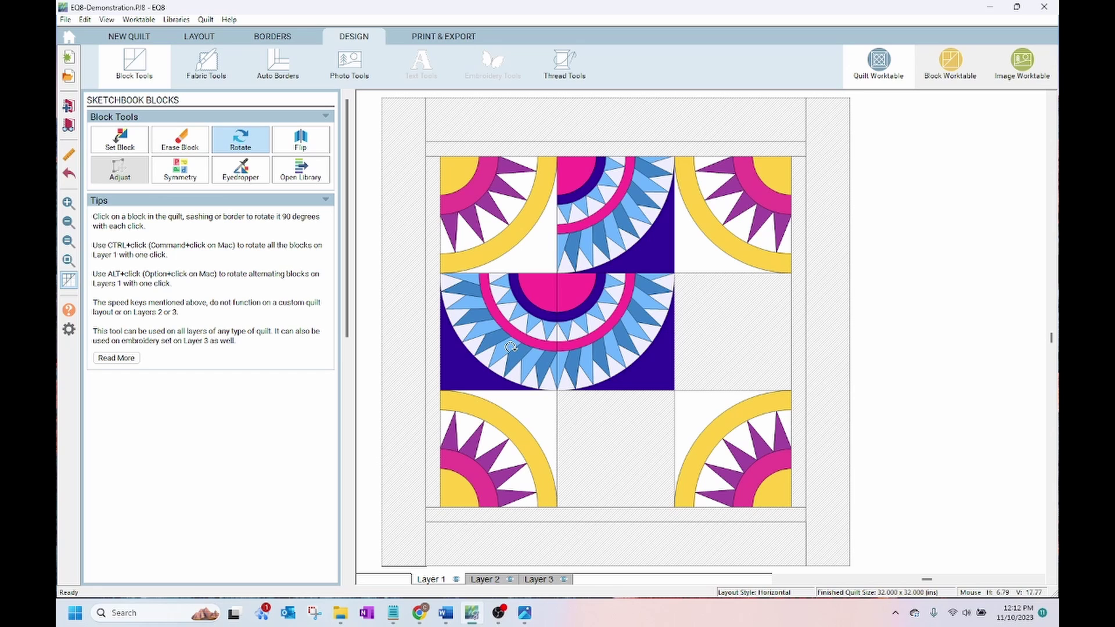
left_click(595, 234)
left_click(595, 234)
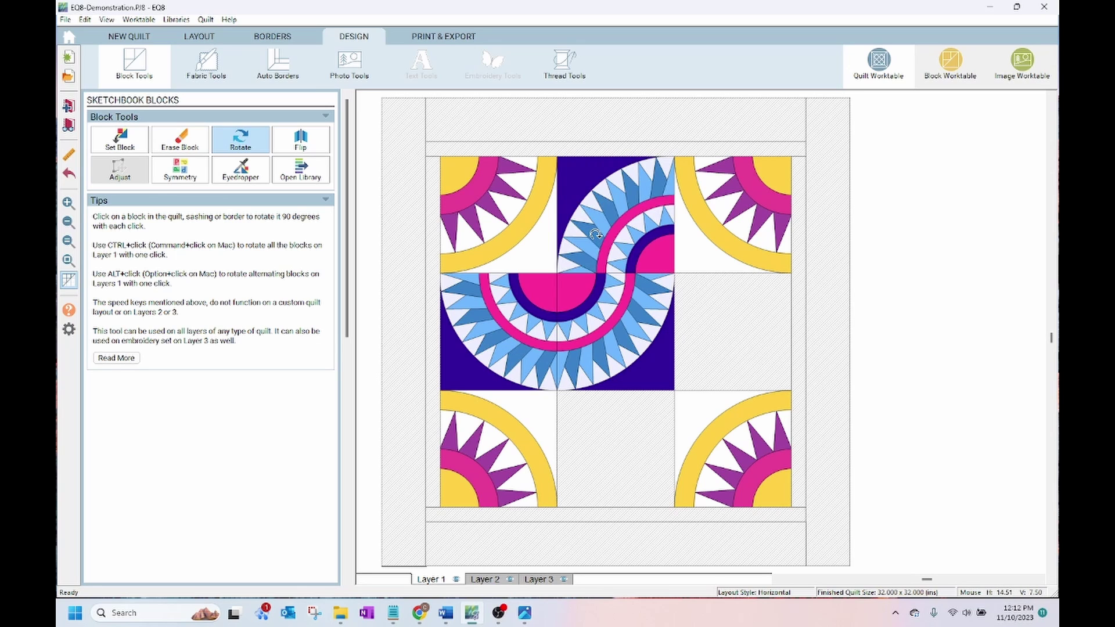
left_click(595, 234)
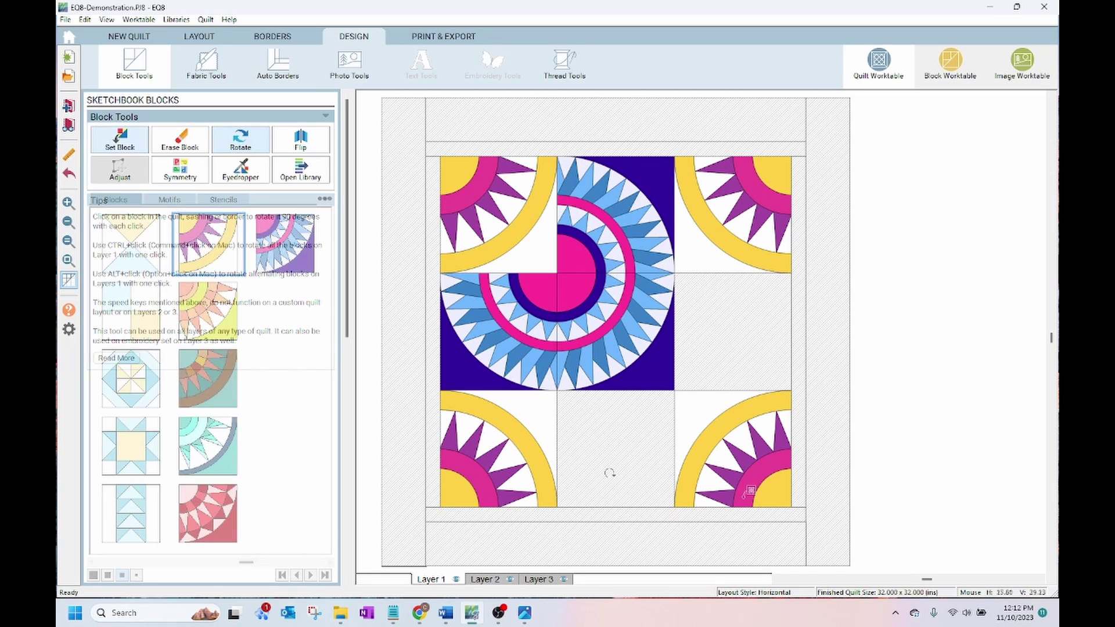
Step: Place yellow fans in the bottom-middle and middle-right cells and rotate them into the lower-right circle
left_click(606, 468)
left_click(733, 348)
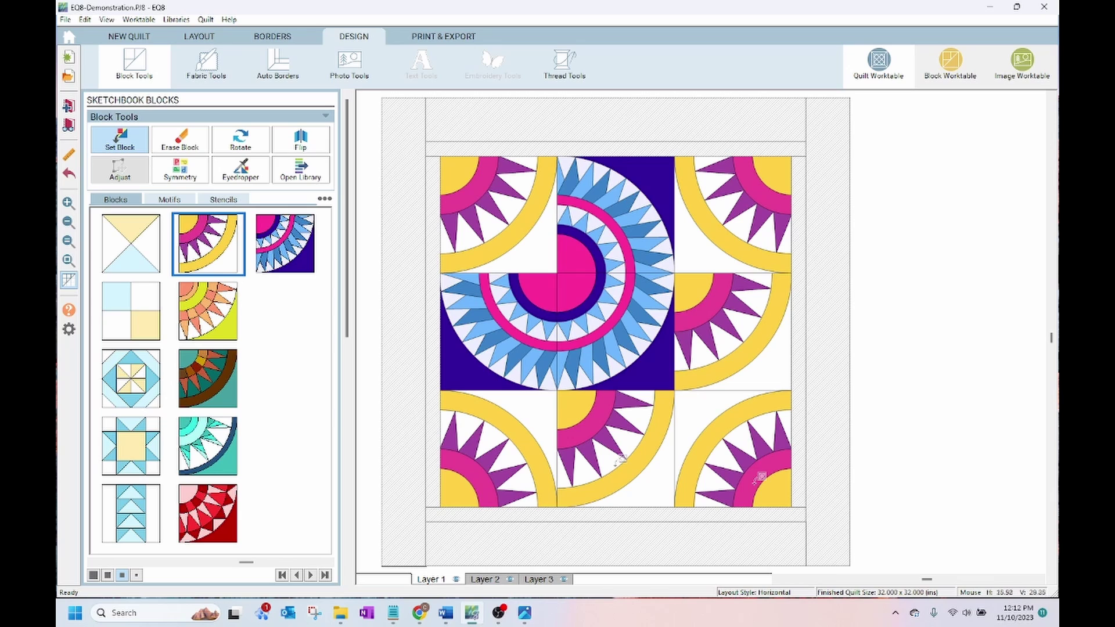
left_click(239, 146)
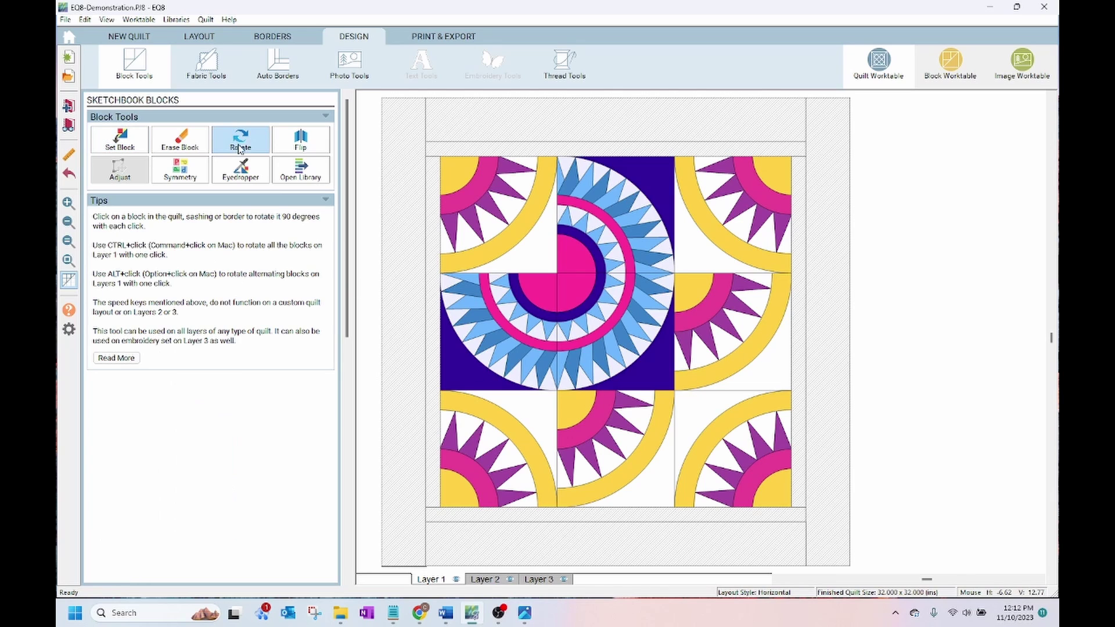
left_click(737, 447)
left_click(738, 447)
left_click(627, 434)
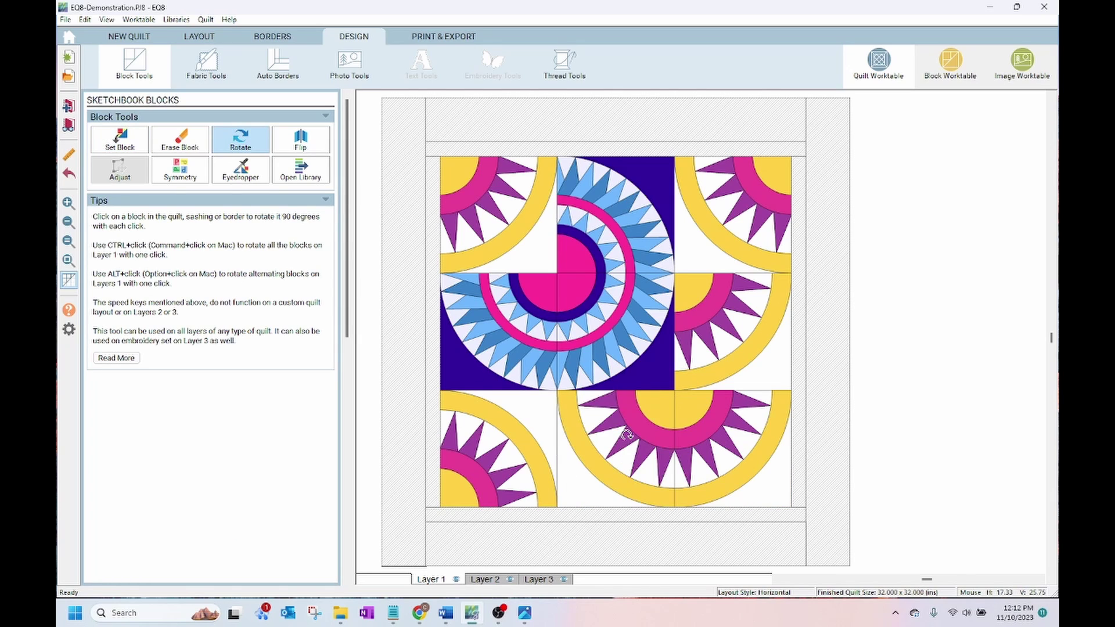
left_click(705, 347)
left_click(705, 347)
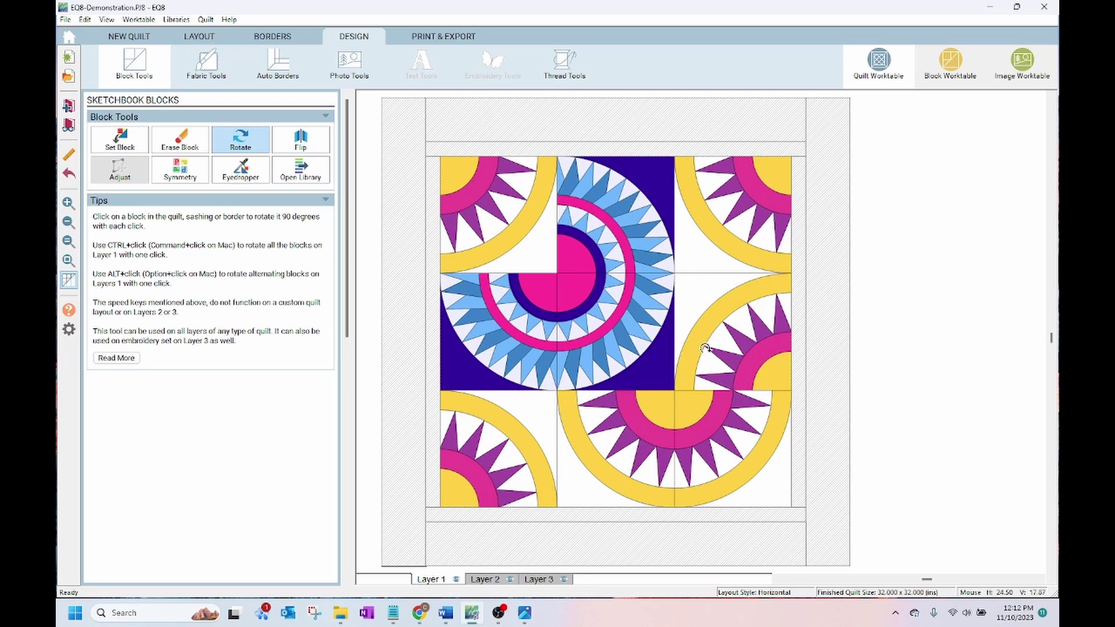
left_click(705, 347)
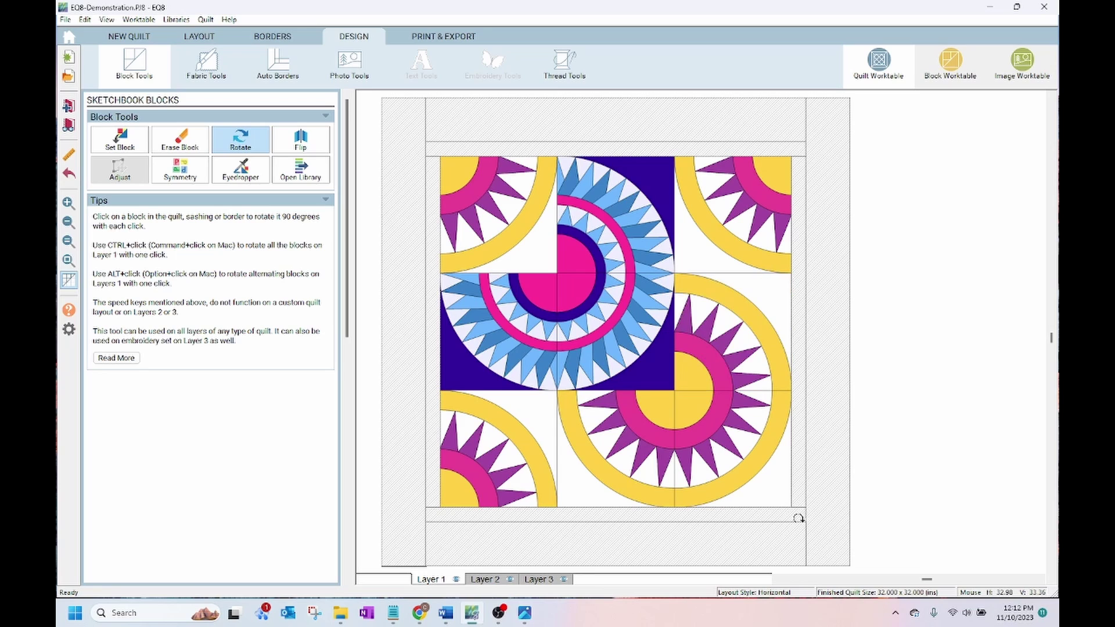
Step: Swap every yellow patch in the quilt for the orange fabric
left_click(215, 78)
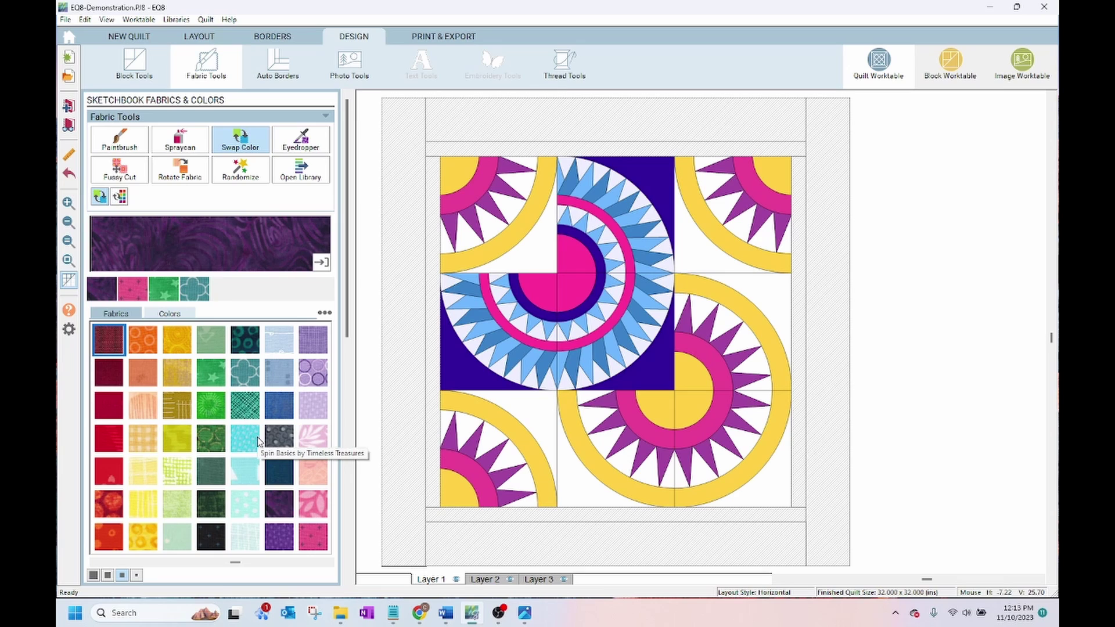
left_click(184, 315)
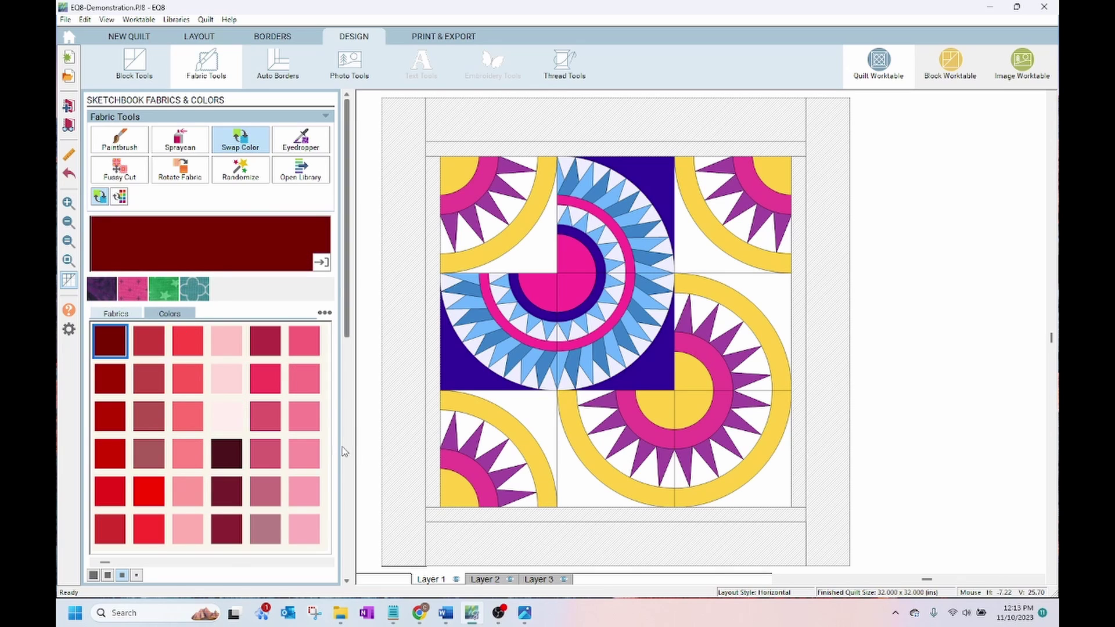
left_click(116, 313)
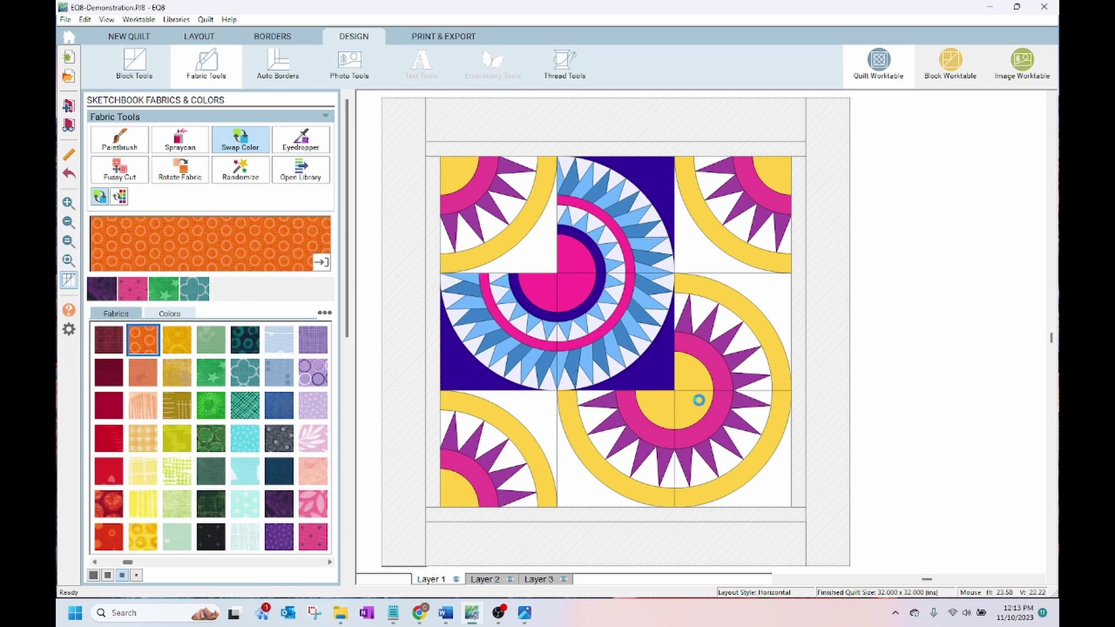
left_click(701, 395)
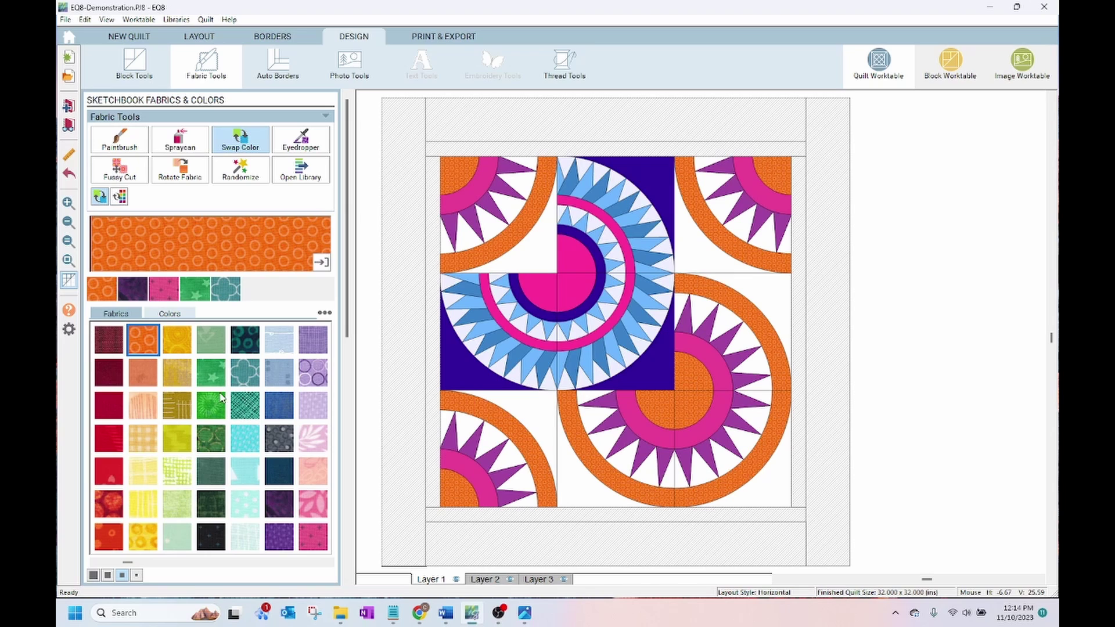
Step: Recolour the purple fan points with lilac spotted fabric and the magenta rings with pink leaf print
left_click(314, 373)
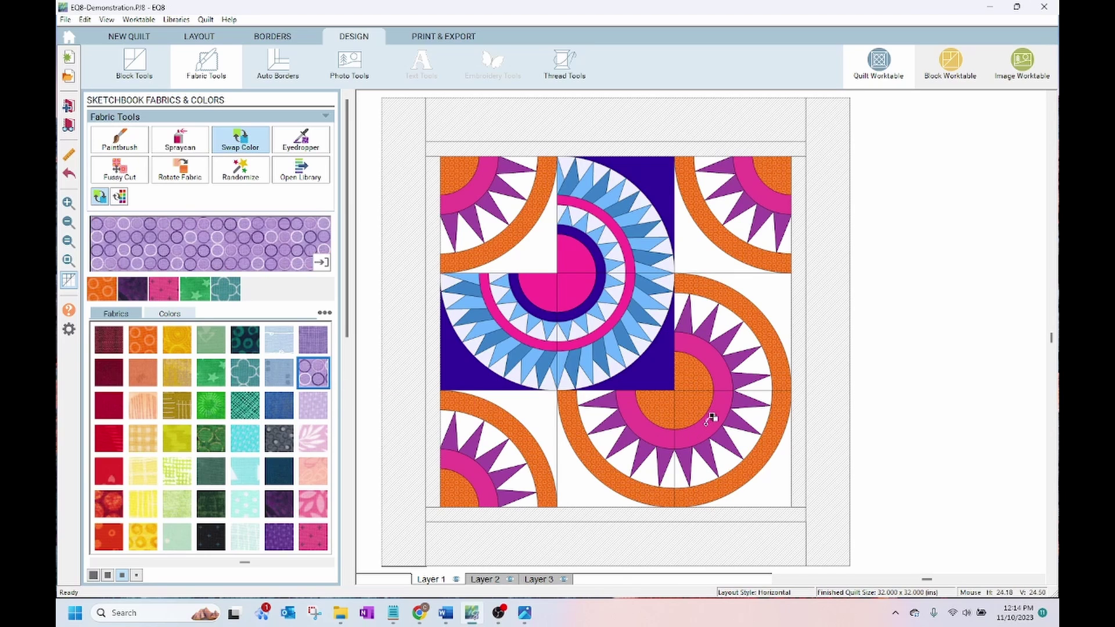
left_click(692, 456)
left_click(314, 439)
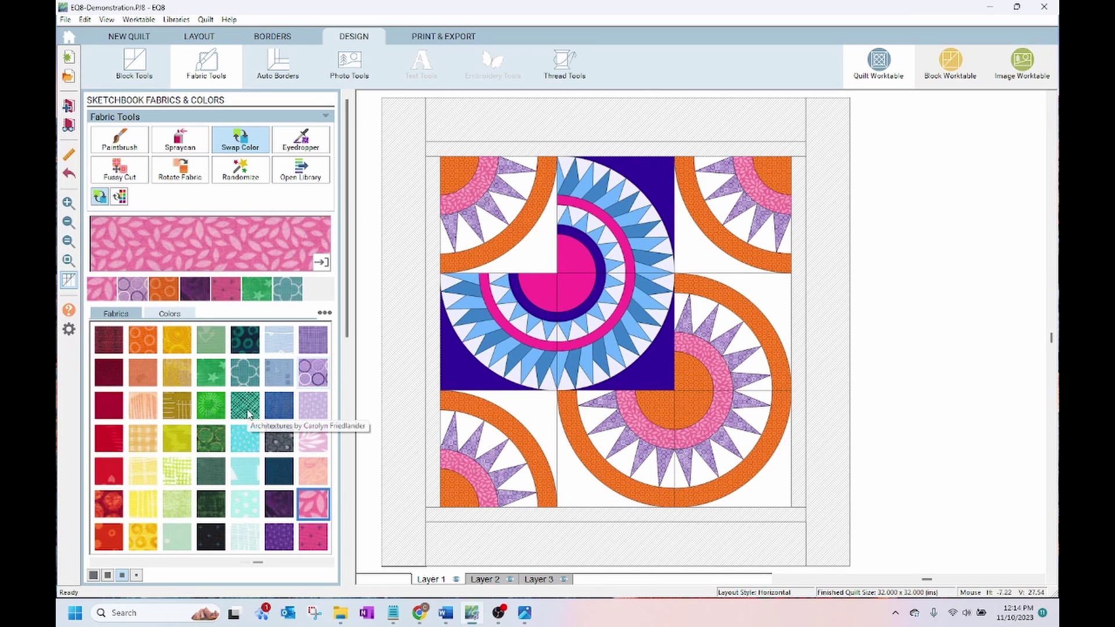
left_click(711, 427)
Step: Turn the light-blue medallion points green teal and the blue points navy
left_click(245, 405)
left_click(530, 359)
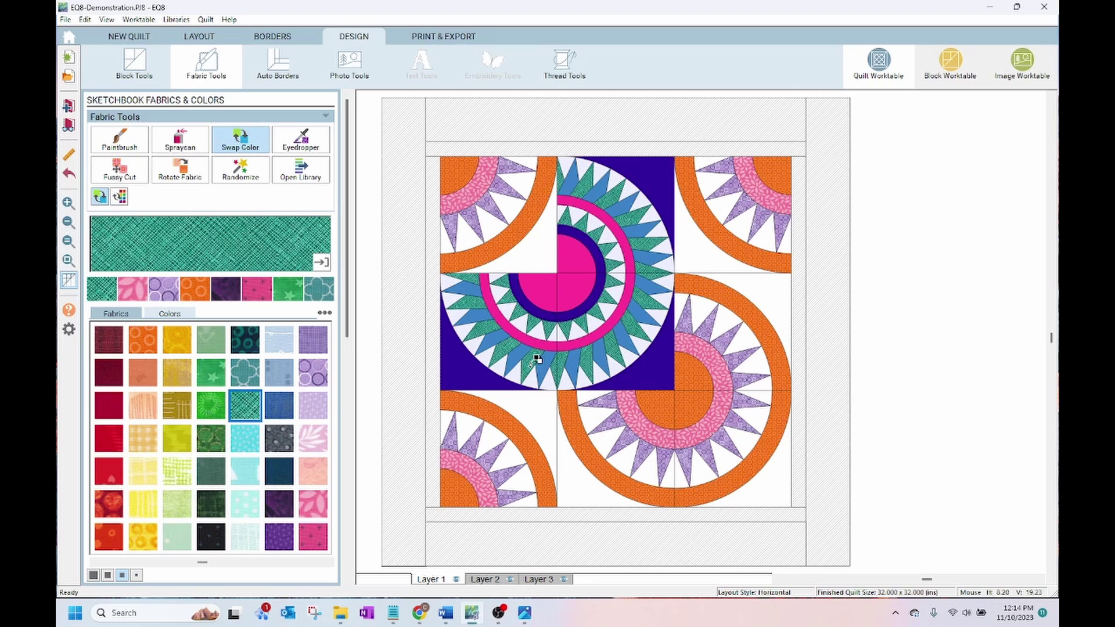
left_click(279, 470)
left_click(534, 354)
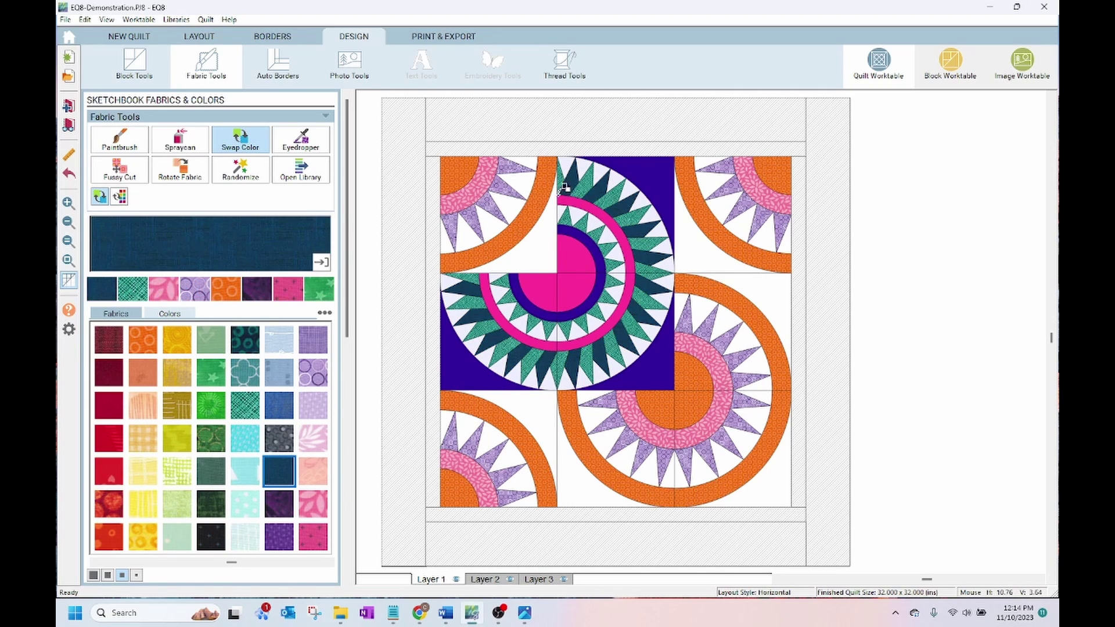
Step: Preview the quilt printout, yardage estimates and the 8 x 8 block's templates on Print & Export
left_click(448, 36)
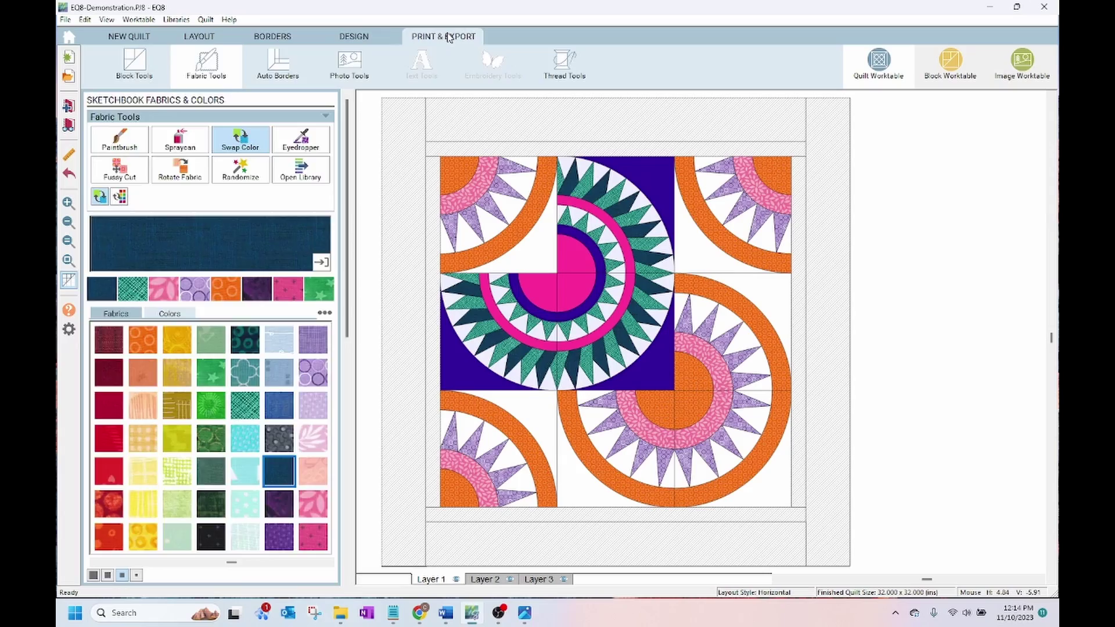
left_click(121, 142)
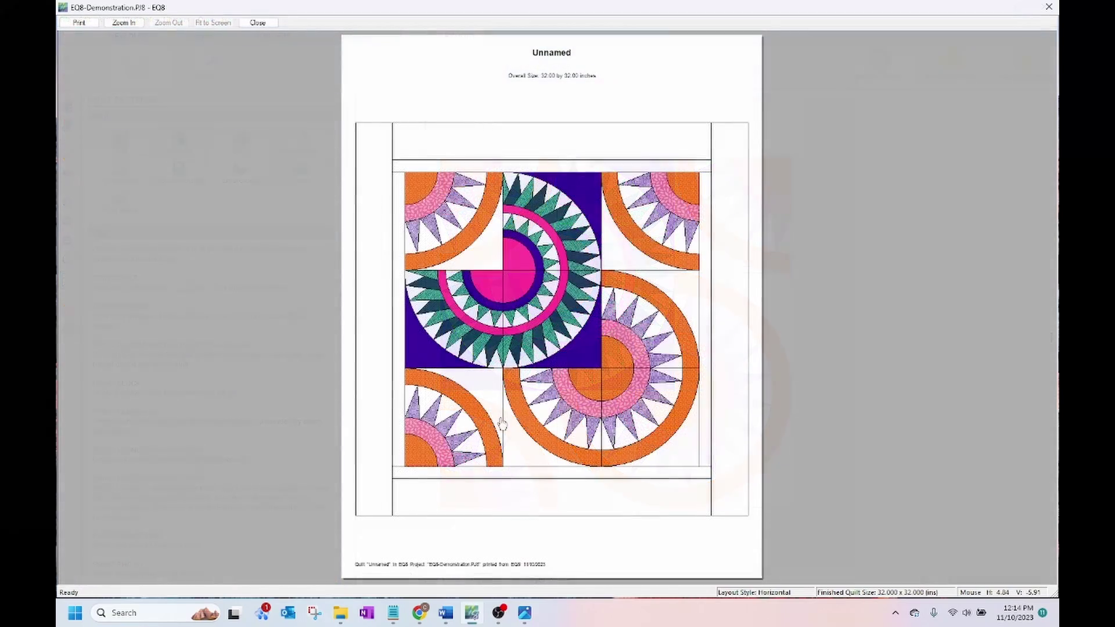
left_click(270, 25)
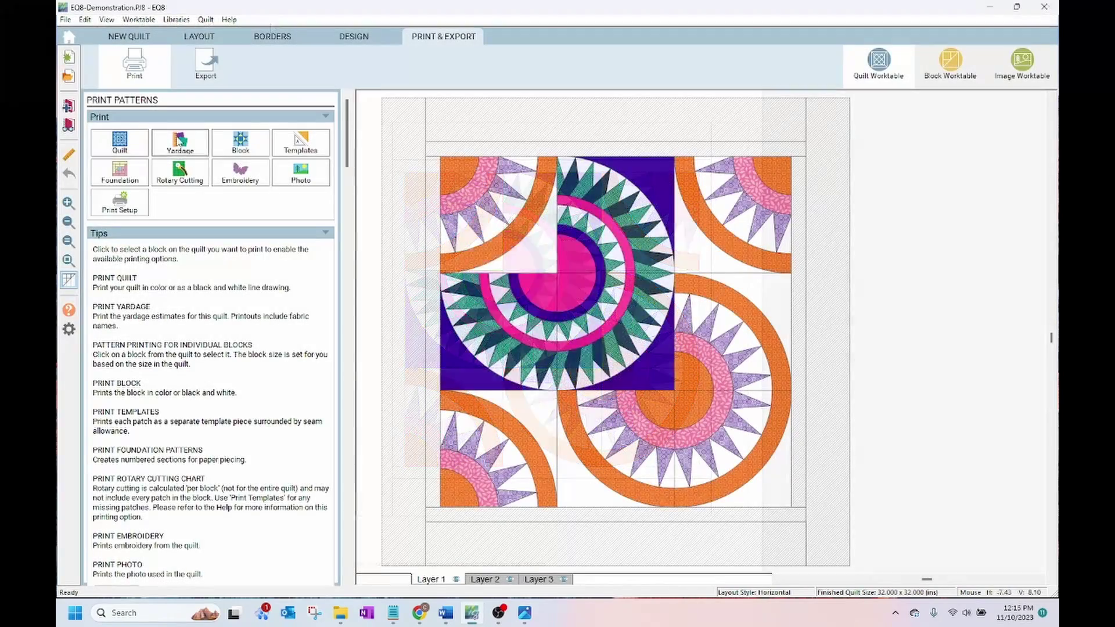
left_click(171, 141)
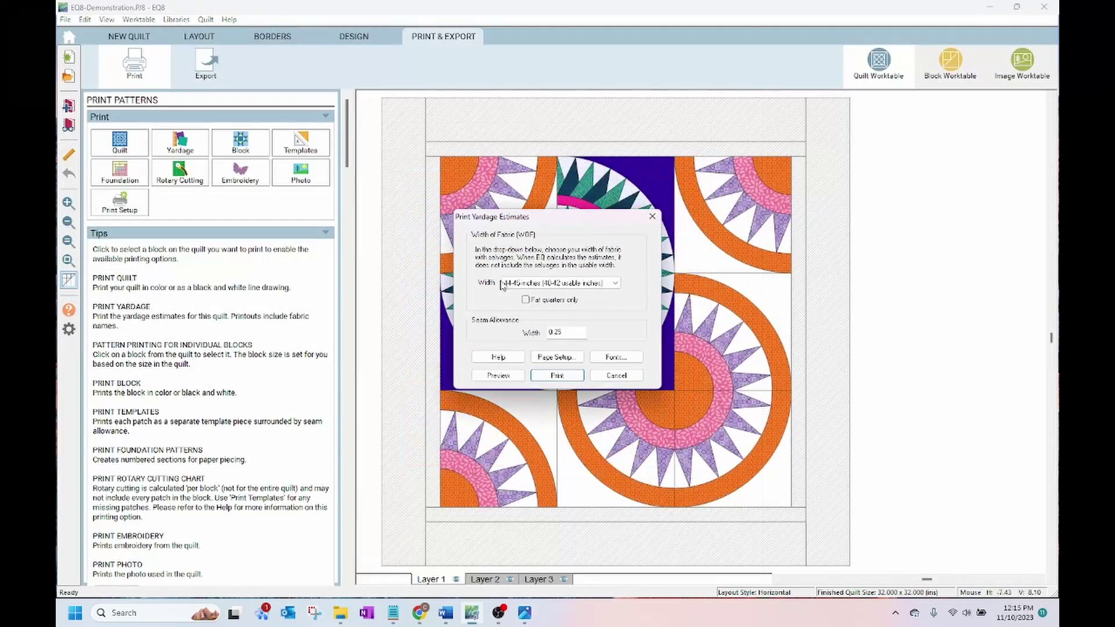
left_click(501, 376)
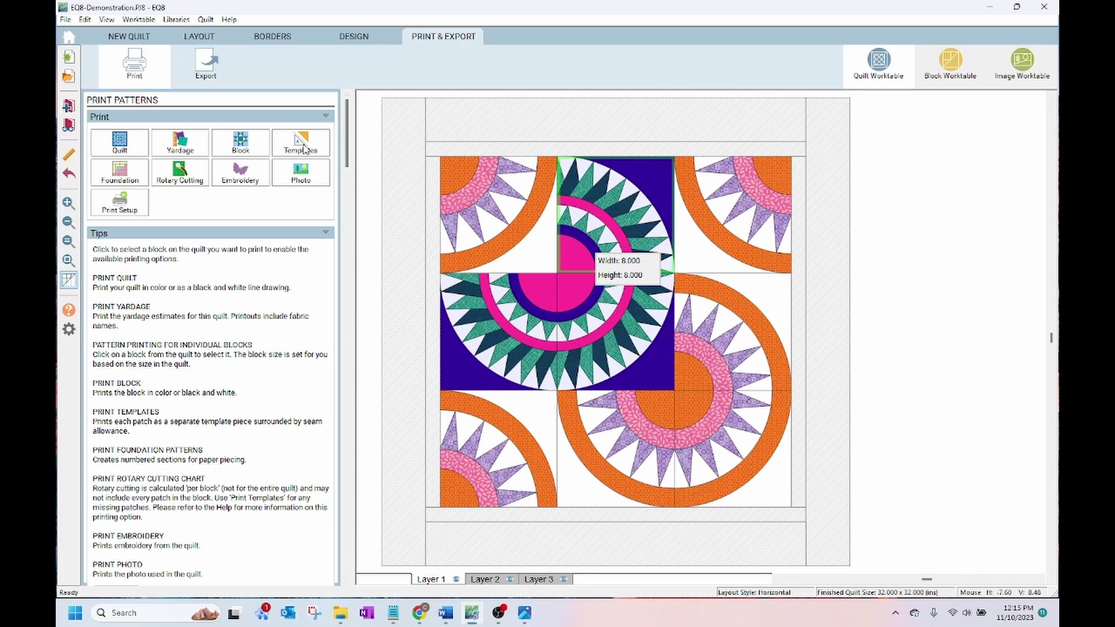
left_click(303, 149)
left_click(555, 402)
Step: Open Pen-Paper-Sampler.PJ8 and load its first sampler quilt onto the worktable
left_click(67, 77)
left_click(409, 322)
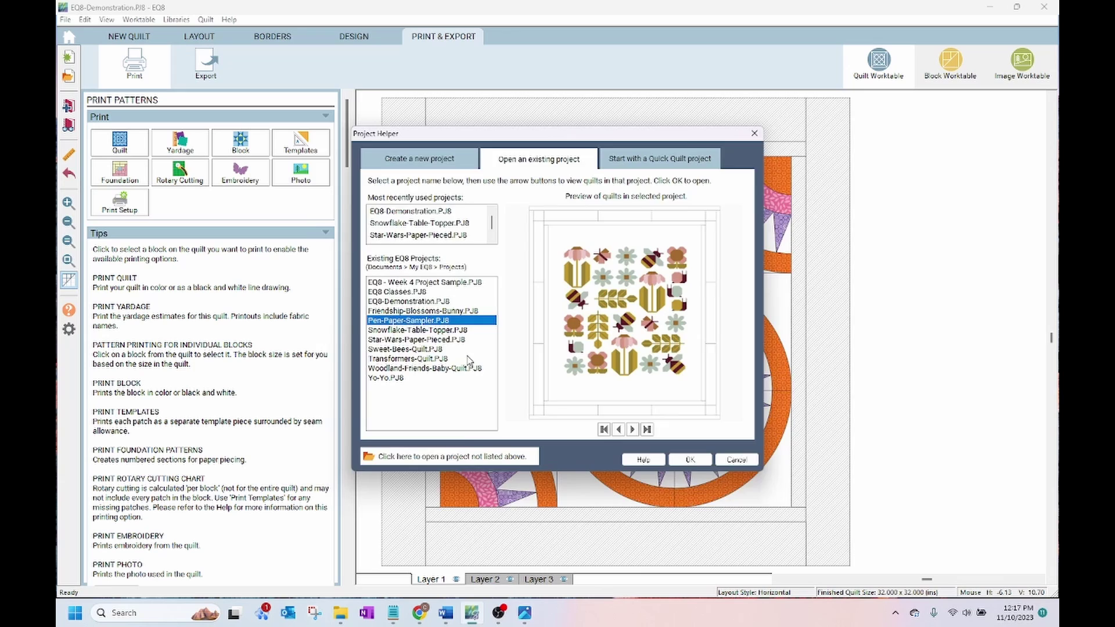
key("Return")
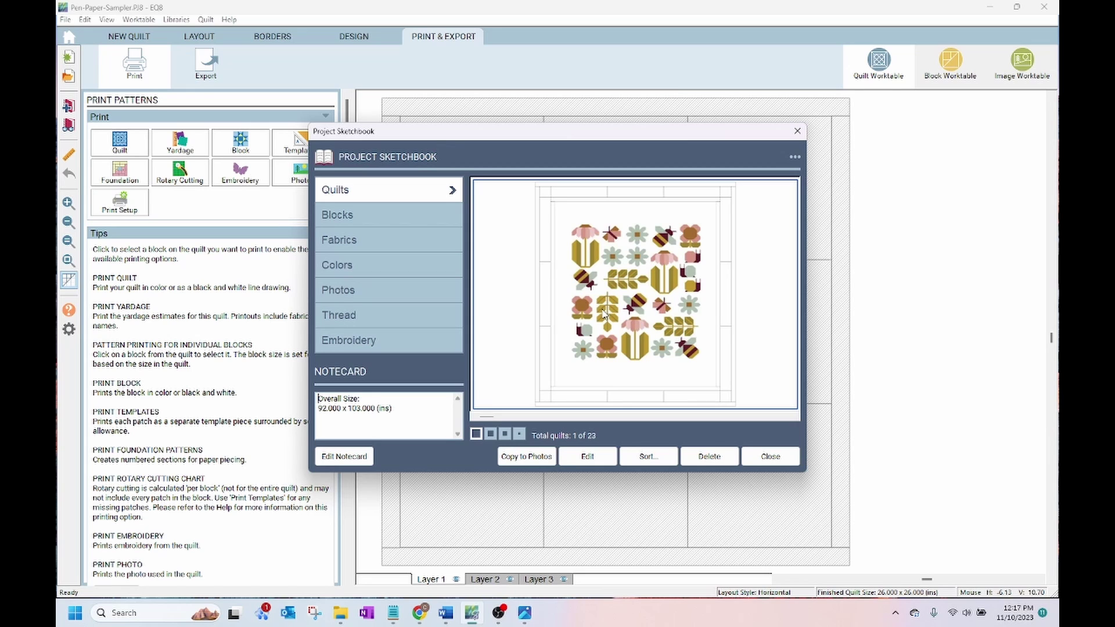
double_click(604, 314)
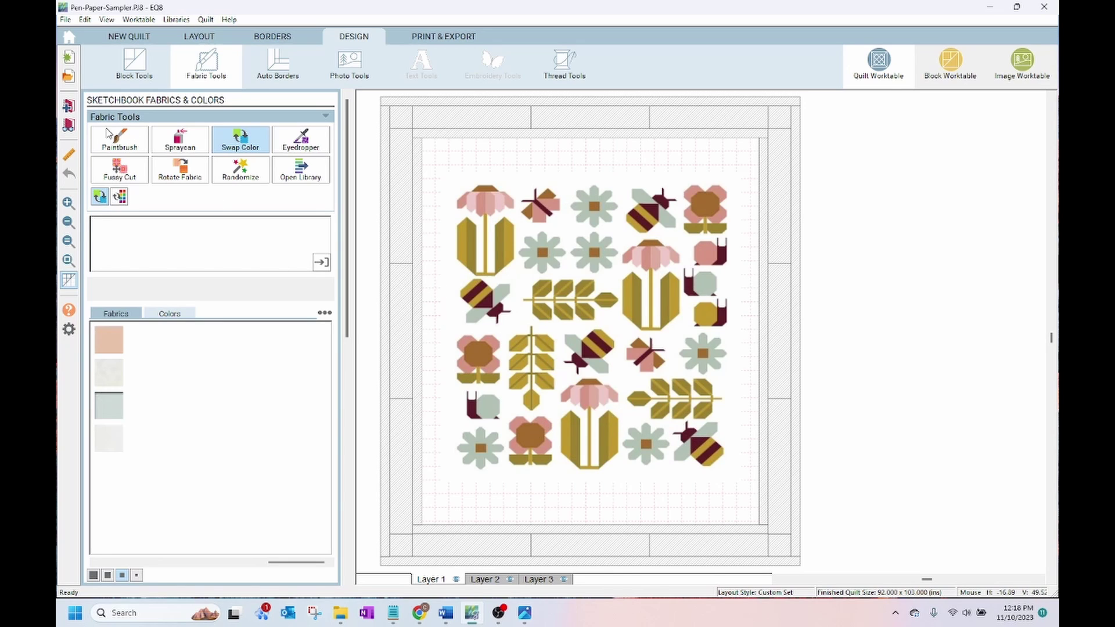
Step: Page through the sampler's saved quilts in the Sketchbook up to quilt 23 of 23
left_click(68, 125)
left_click(795, 417)
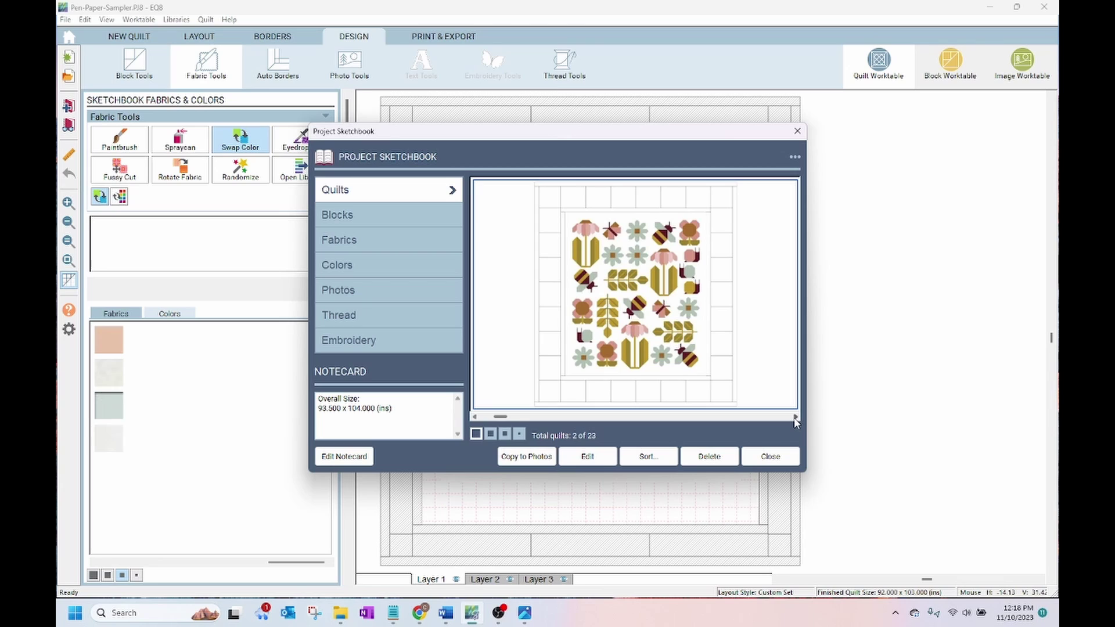
left_click(794, 417)
left_click(795, 417)
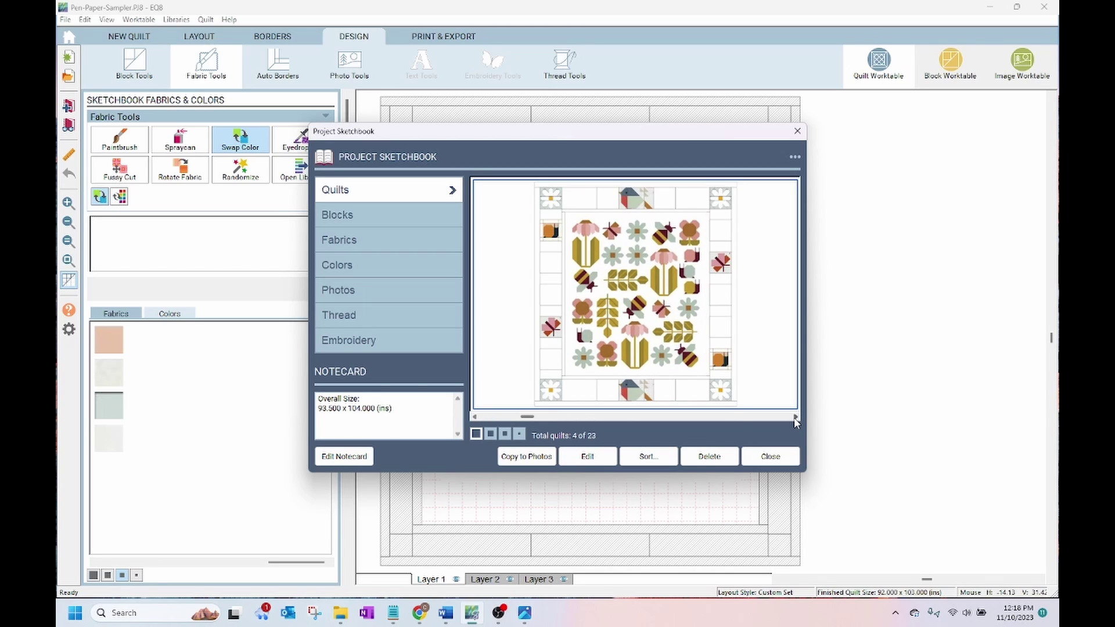
left_click(795, 417)
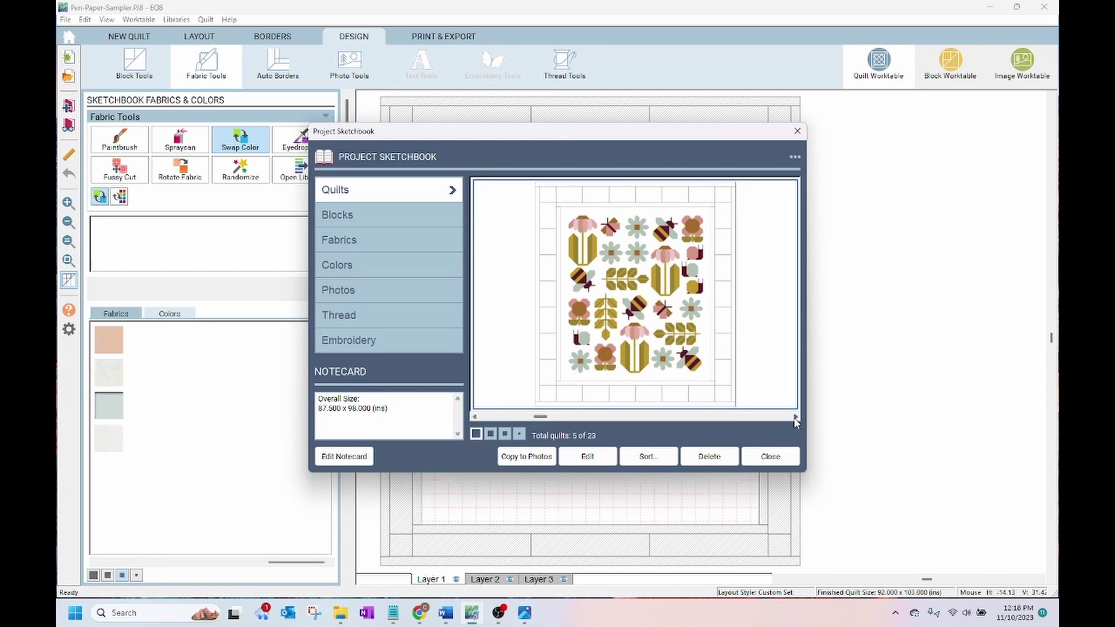
left_click(795, 417)
left_click(795, 417)
left_click(795, 417)
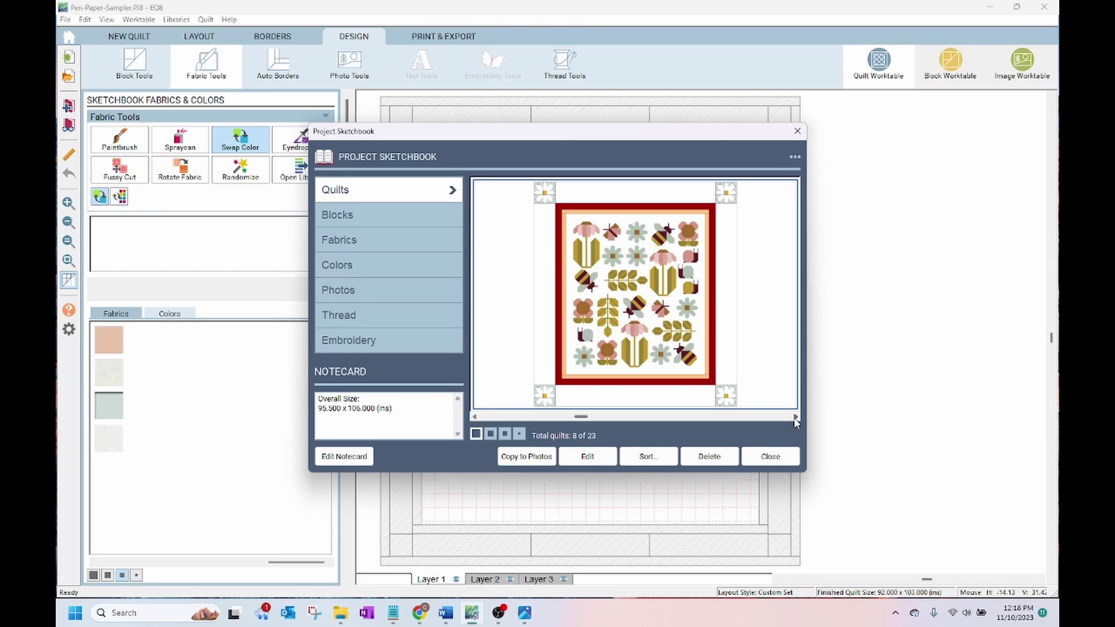
left_click(795, 417)
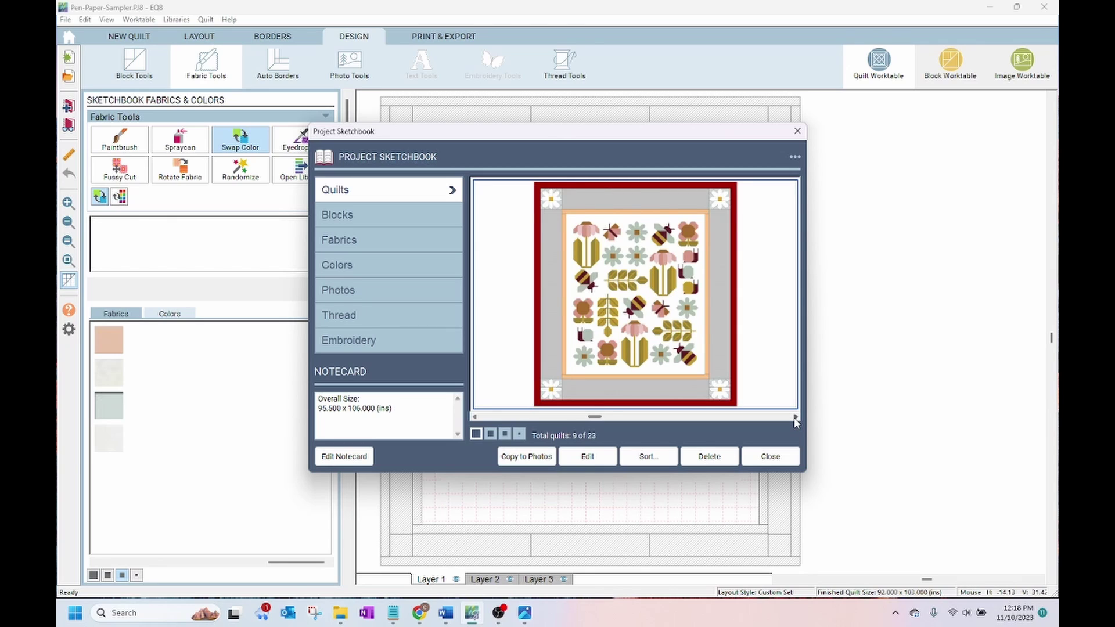
left_click(795, 417)
left_click(795, 417)
left_click(795, 417)
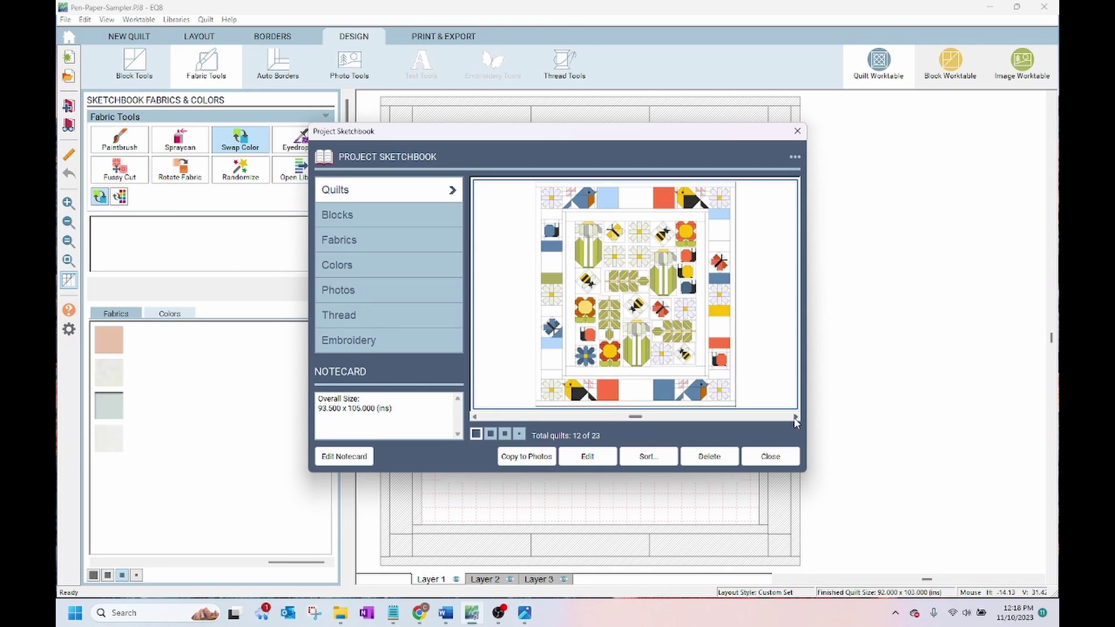
left_click(795, 417)
left_click(795, 417)
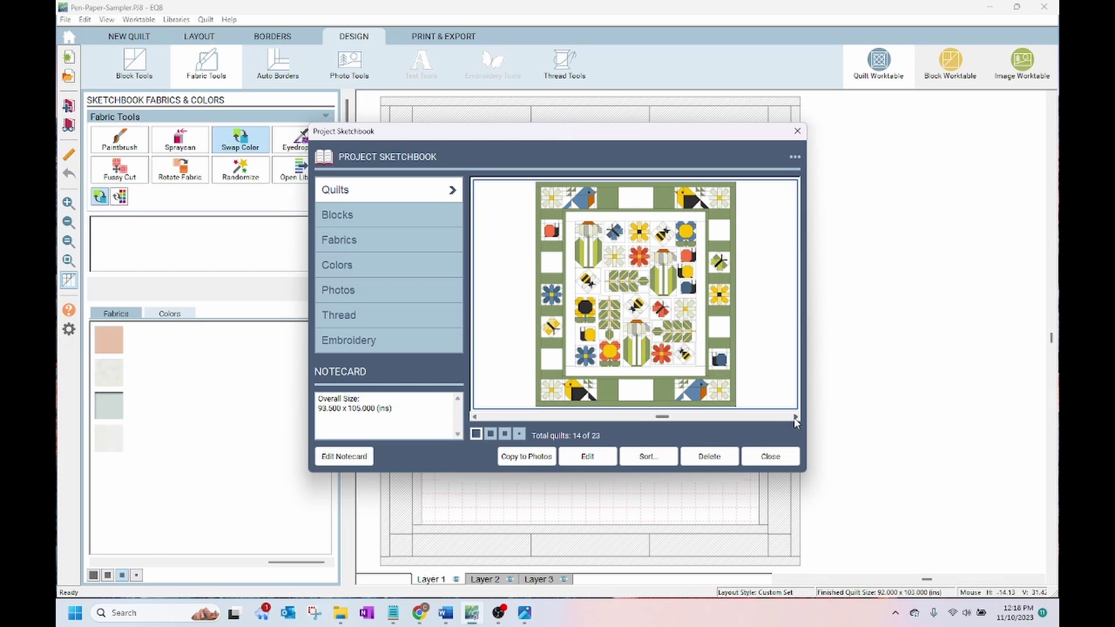
left_click(795, 417)
left_click(795, 417)
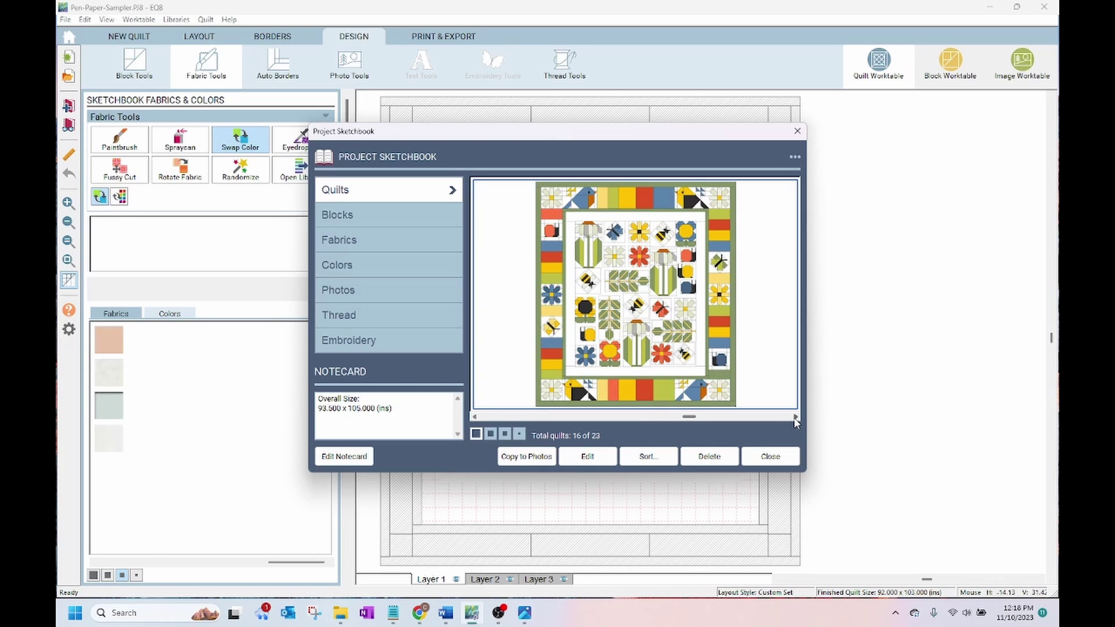
left_click(795, 417)
left_click(795, 417)
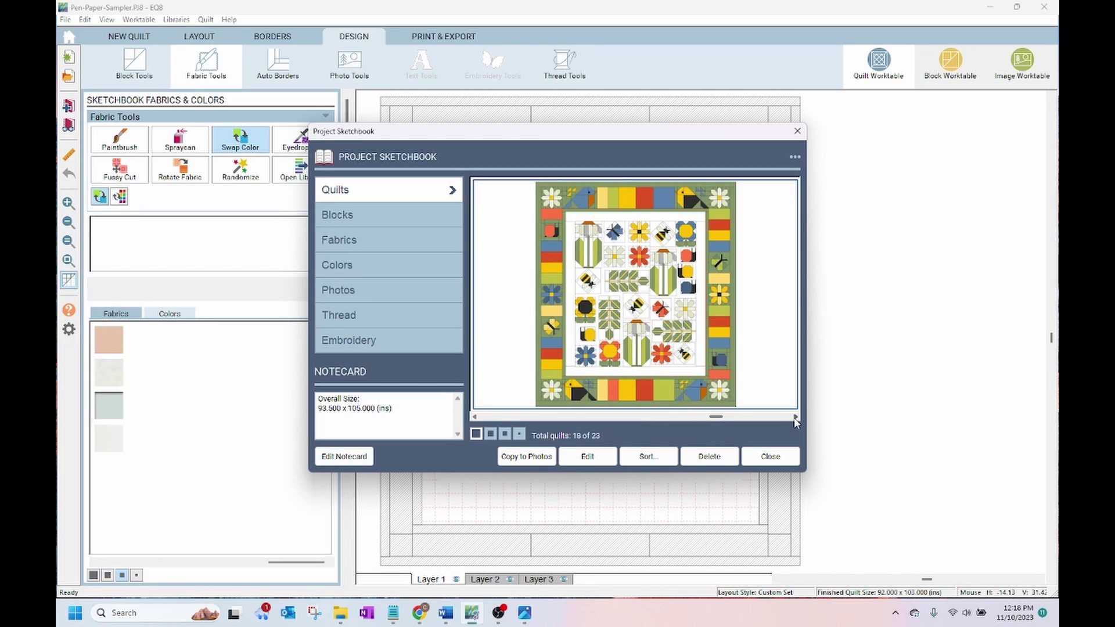
left_click(795, 416)
left_click(795, 417)
left_click(795, 417)
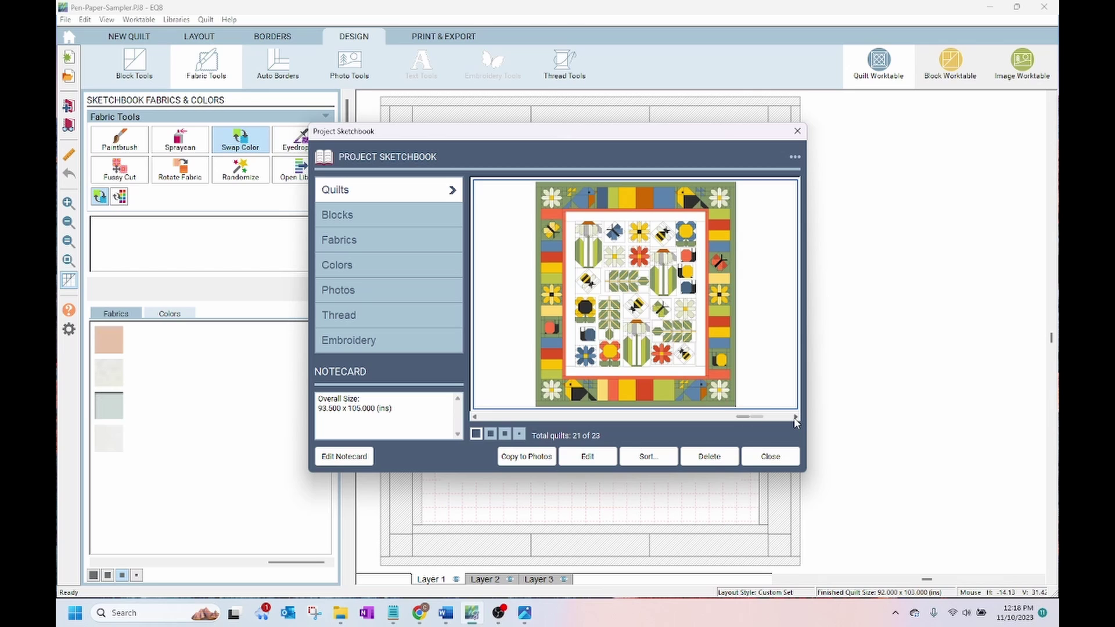
left_click(795, 417)
left_click(795, 417)
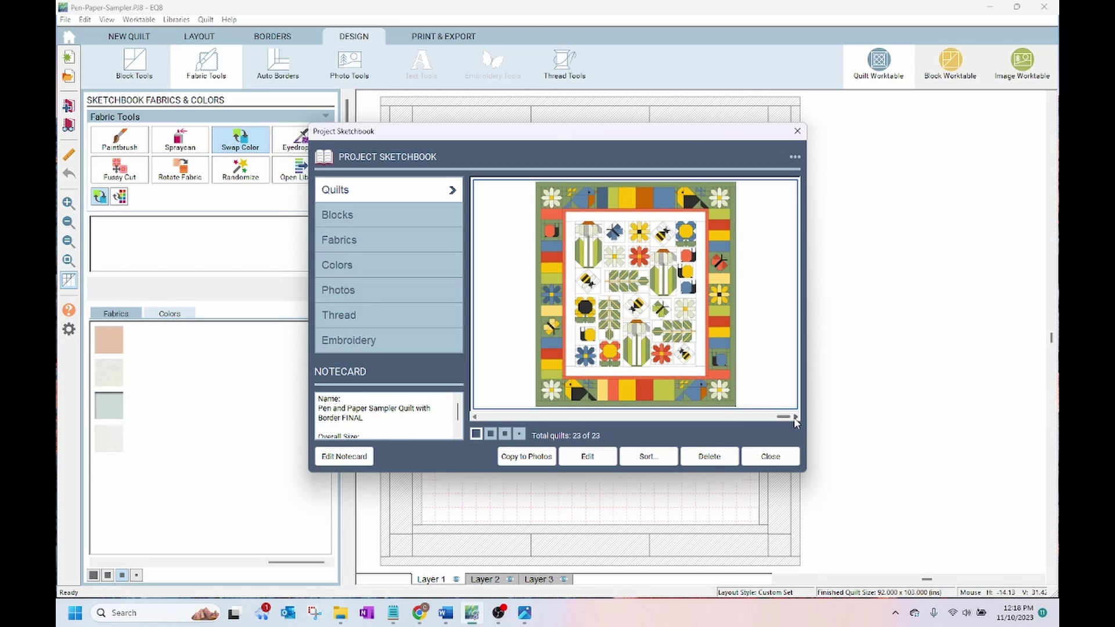
Step: Load the final bordered sampler quilt, number 23, onto the worktable
key("Return")
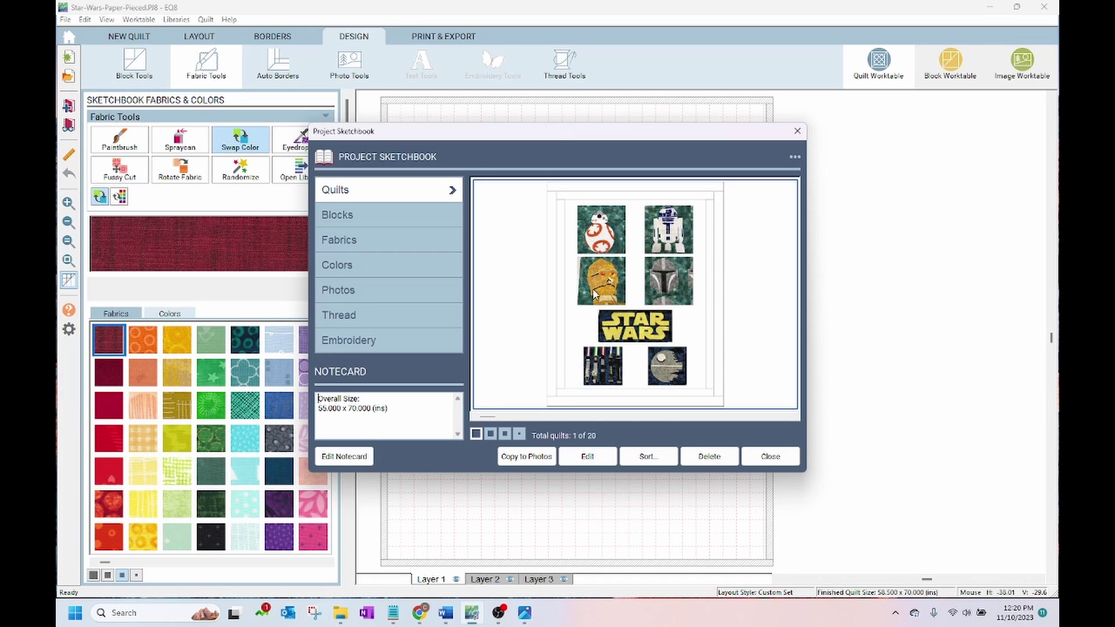
Step: Load Star Wars quilt 1, then browse to quilt 19 of 20 and put it on the worktable
double_click(593, 293)
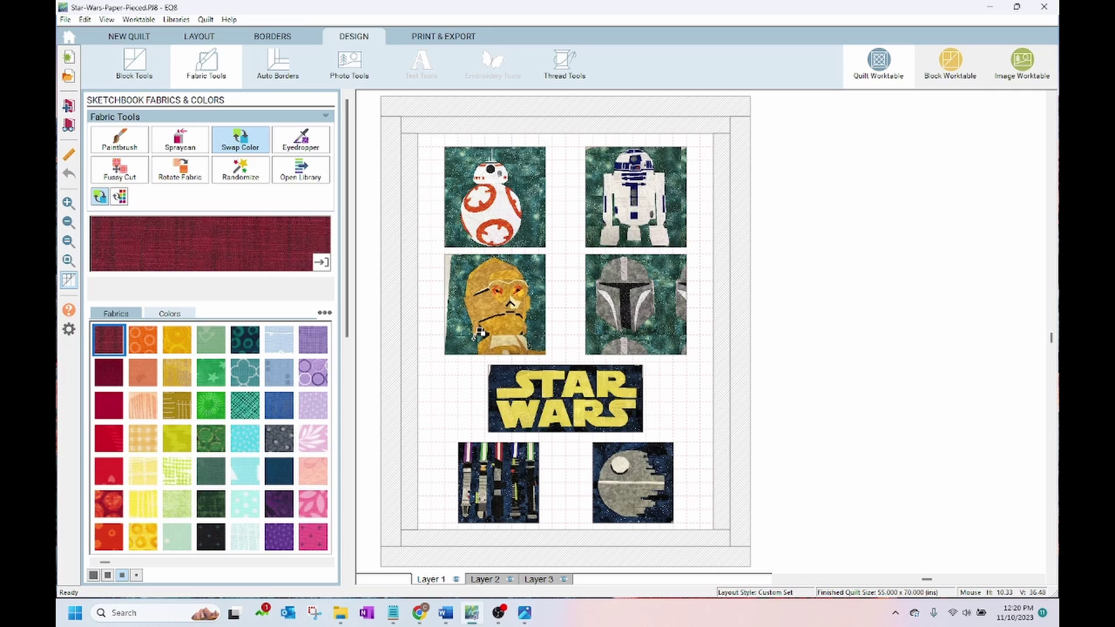
key("F8")
left_click(796, 417)
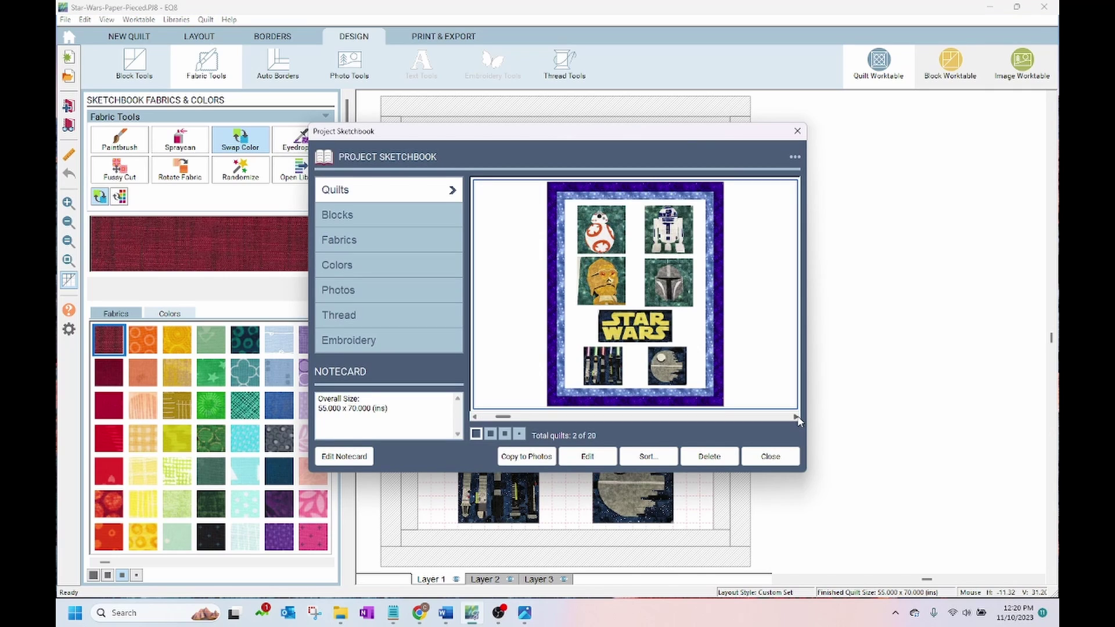
left_click(796, 417)
left_click(796, 417)
left_click(796, 416)
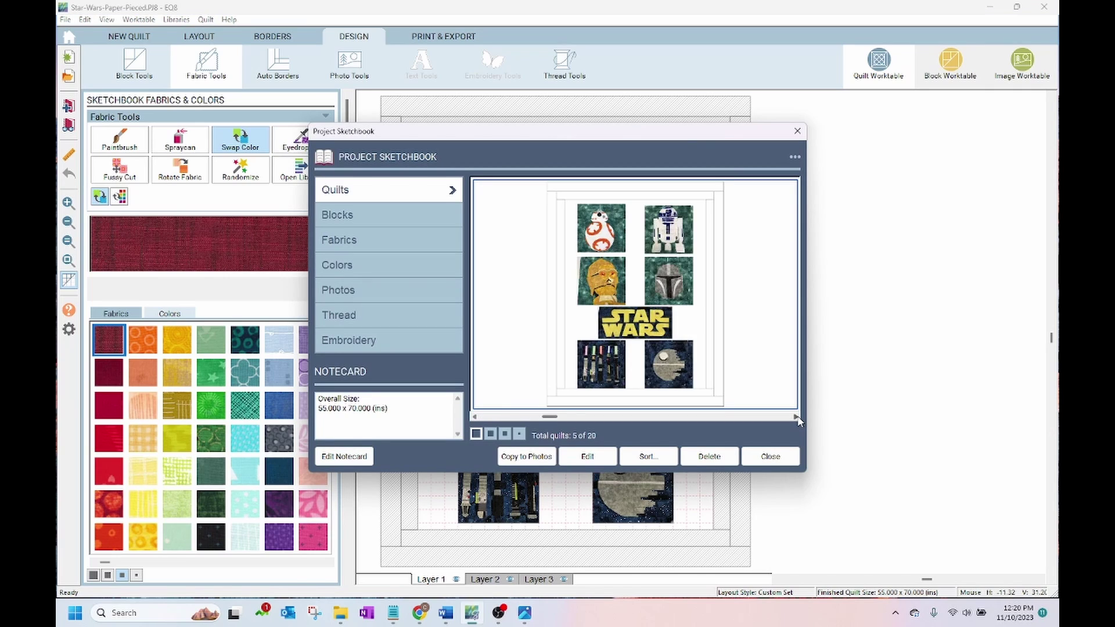
left_click(796, 417)
left_click(795, 417)
left_click(795, 417)
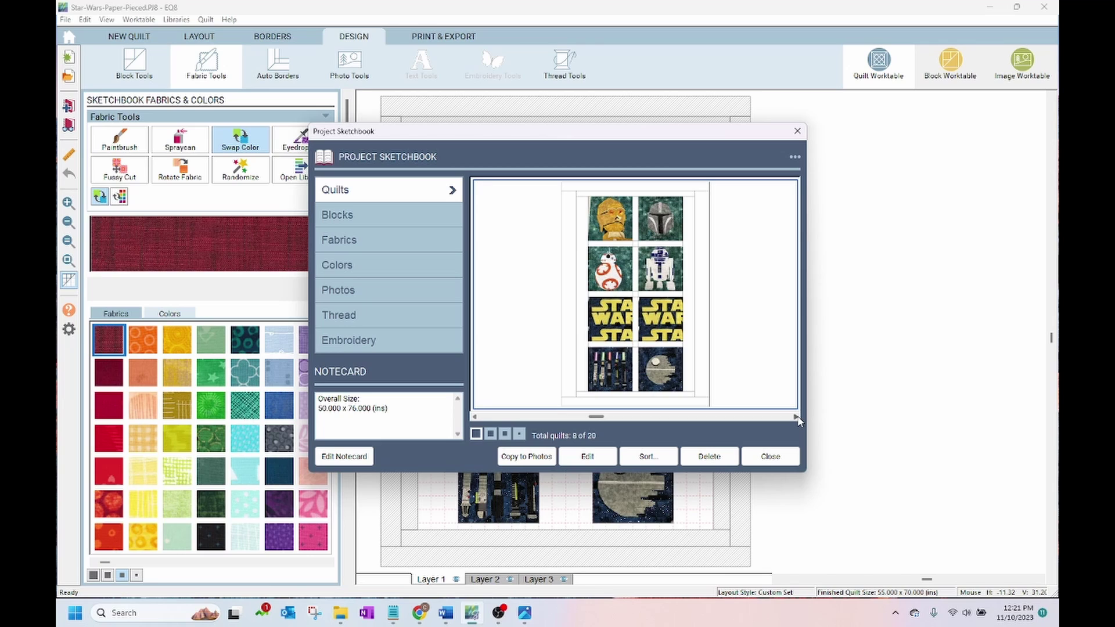
left_click(796, 416)
left_click(796, 416)
left_click(795, 417)
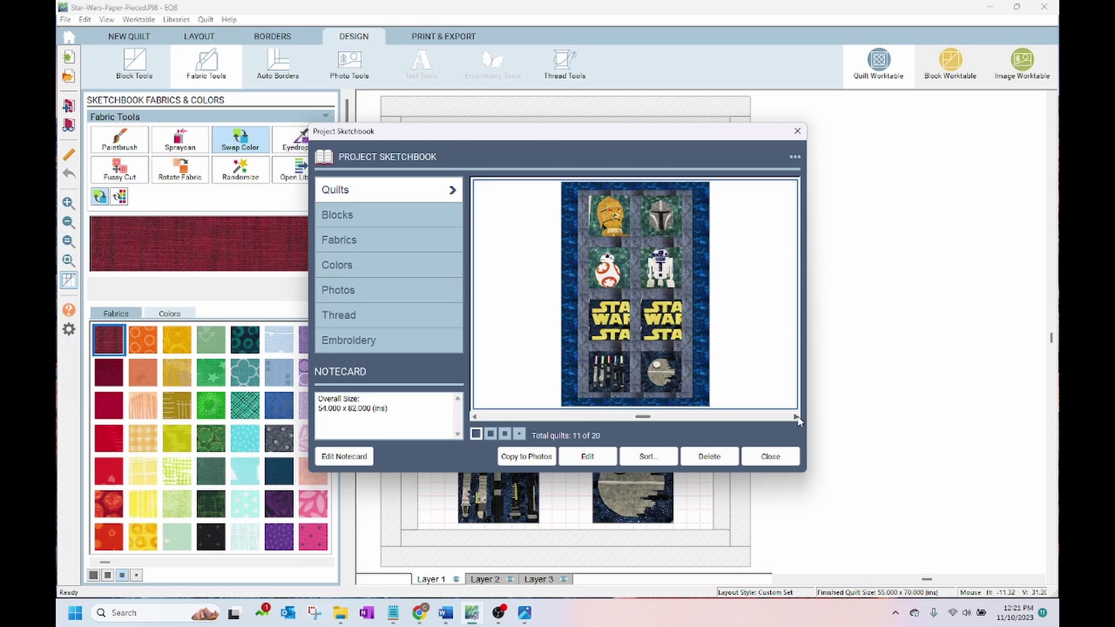
left_click(795, 417)
left_click(795, 417)
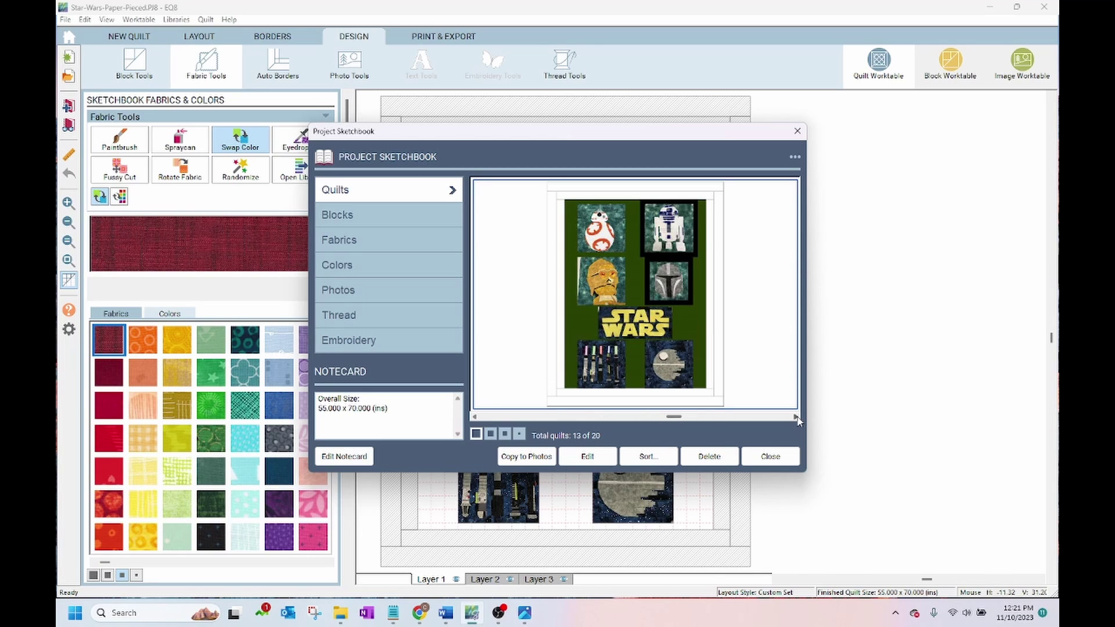
left_click(795, 417)
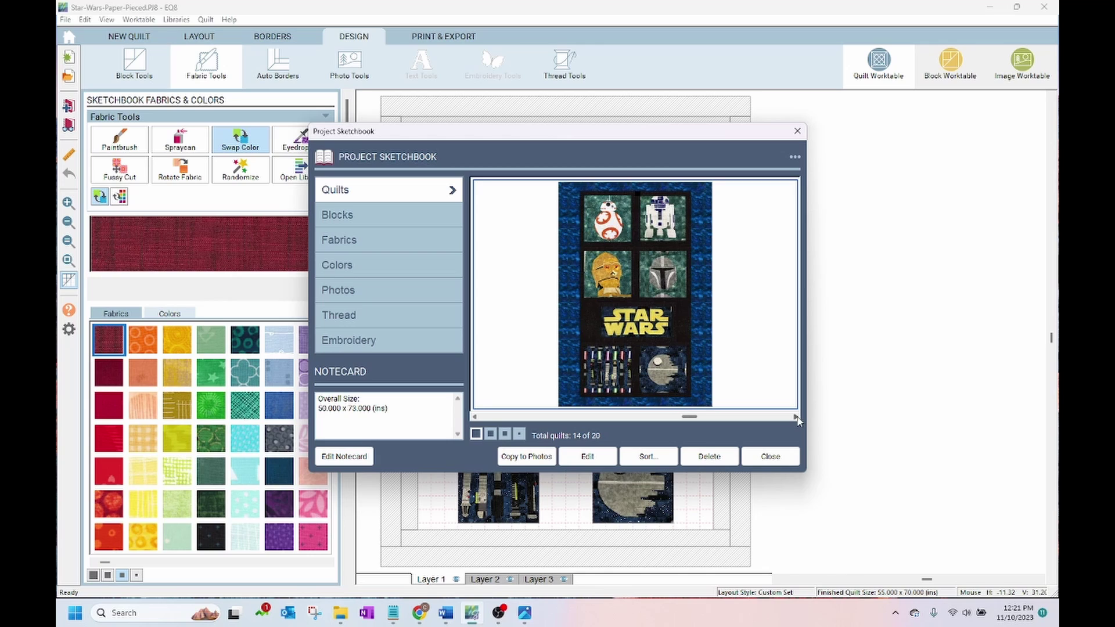
left_click(796, 417)
left_click(796, 417)
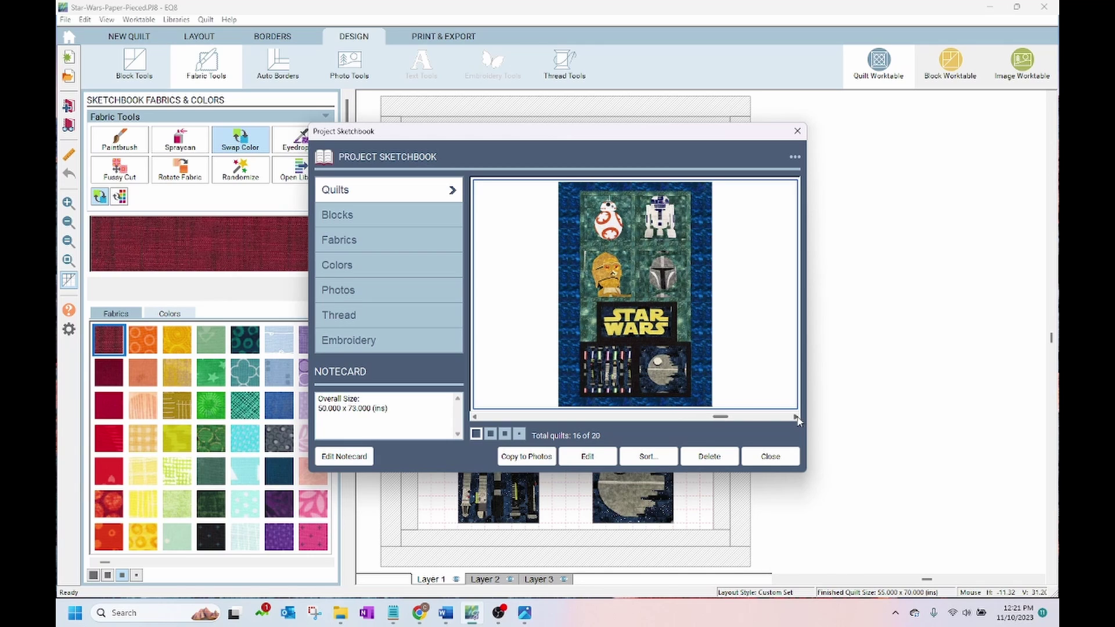
left_click(796, 417)
left_click(795, 417)
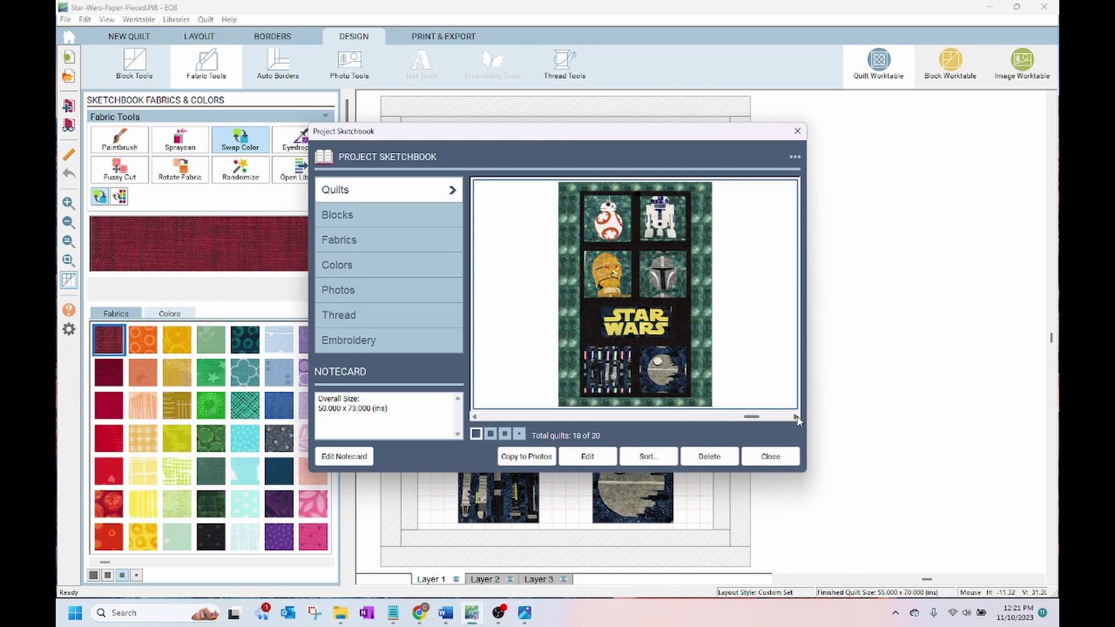
left_click(796, 417)
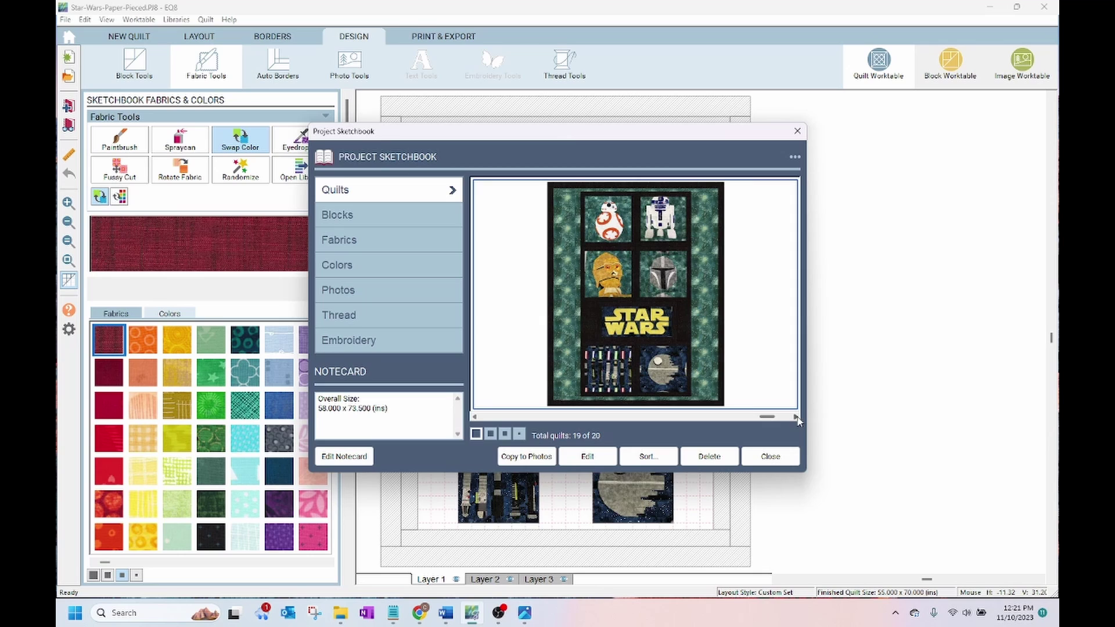
key("Return")
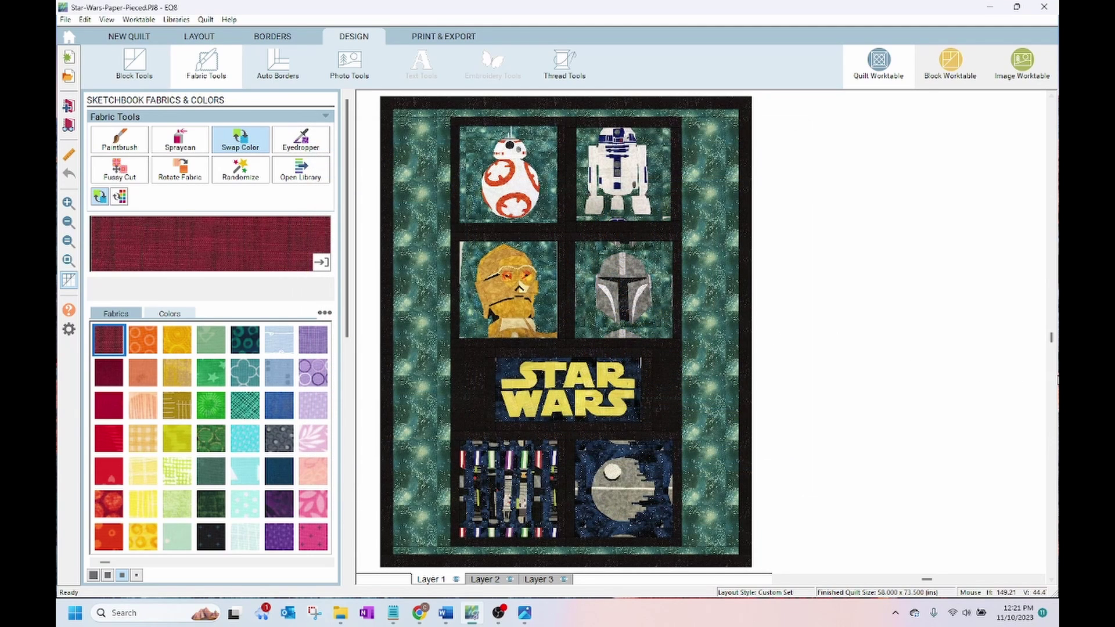